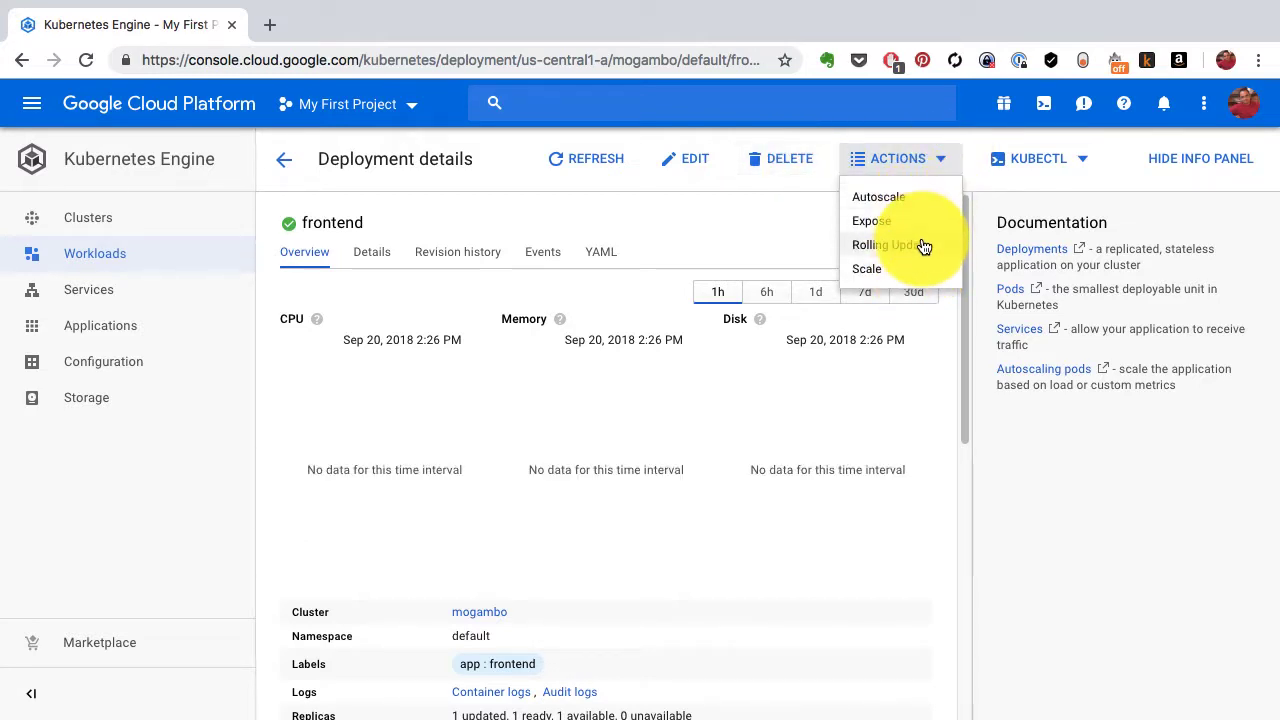
- Start a Google Cloud Shell session alongside the frontend deployment's details
{"action": "left_click", "coordinate": [1099, 162]}
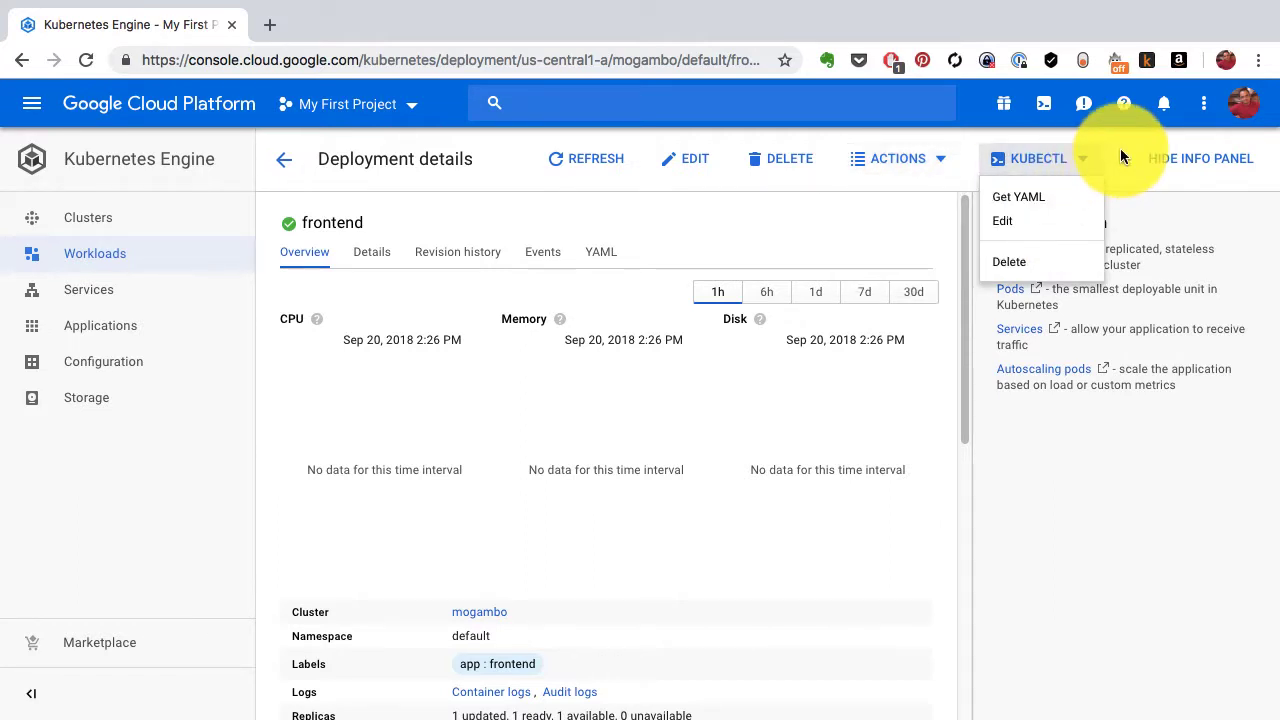
{"action": "left_click", "coordinate": [1117, 155]}
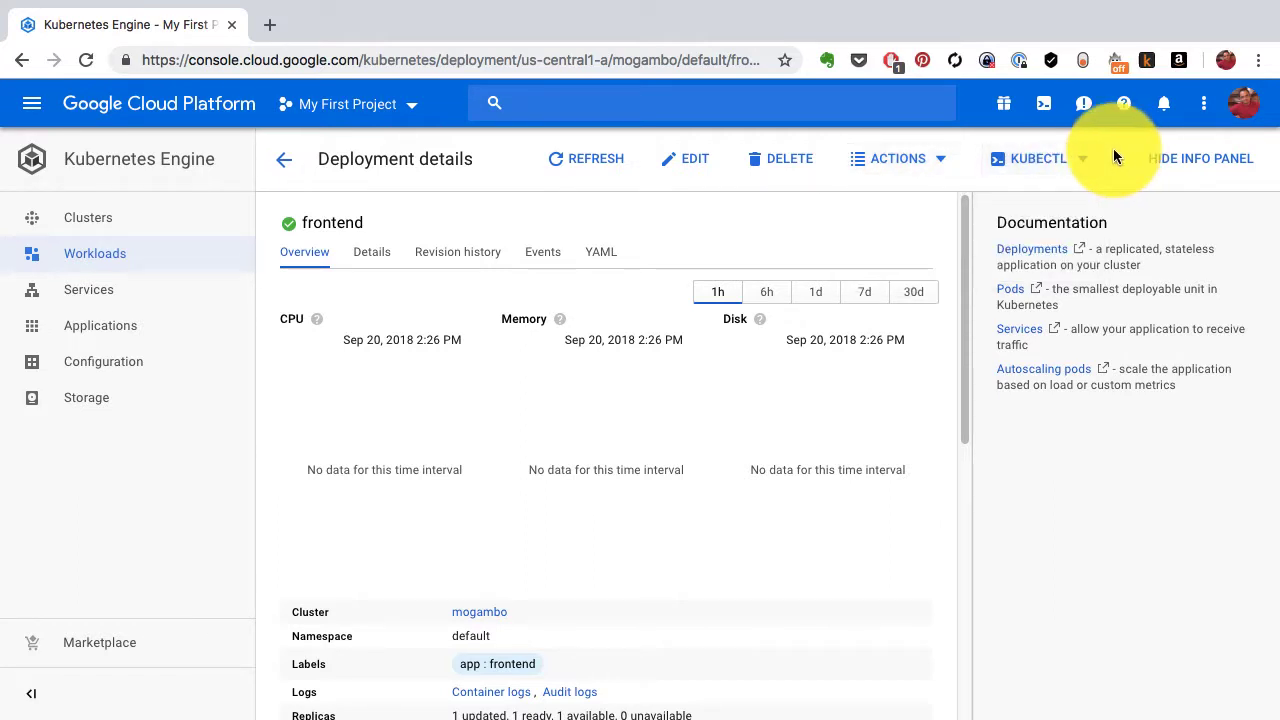
{"action": "left_click", "coordinate": [1042, 104]}
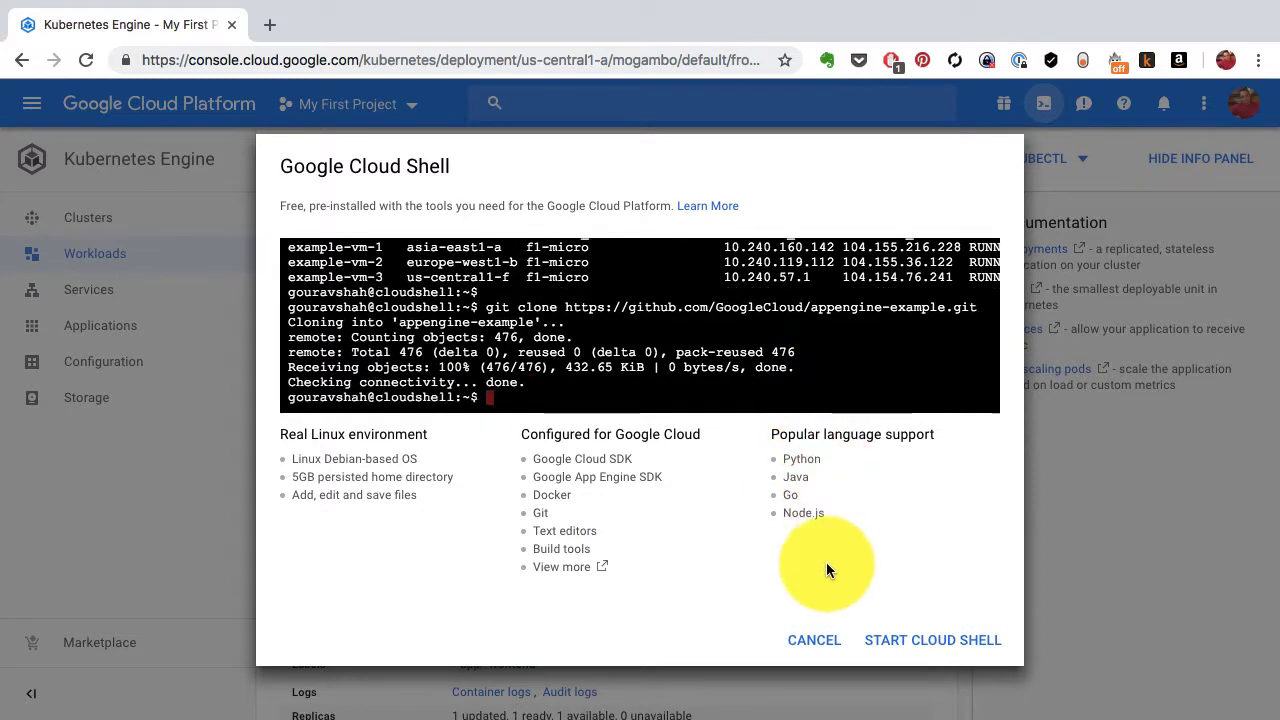
{"action": "left_click", "coordinate": [917, 648]}
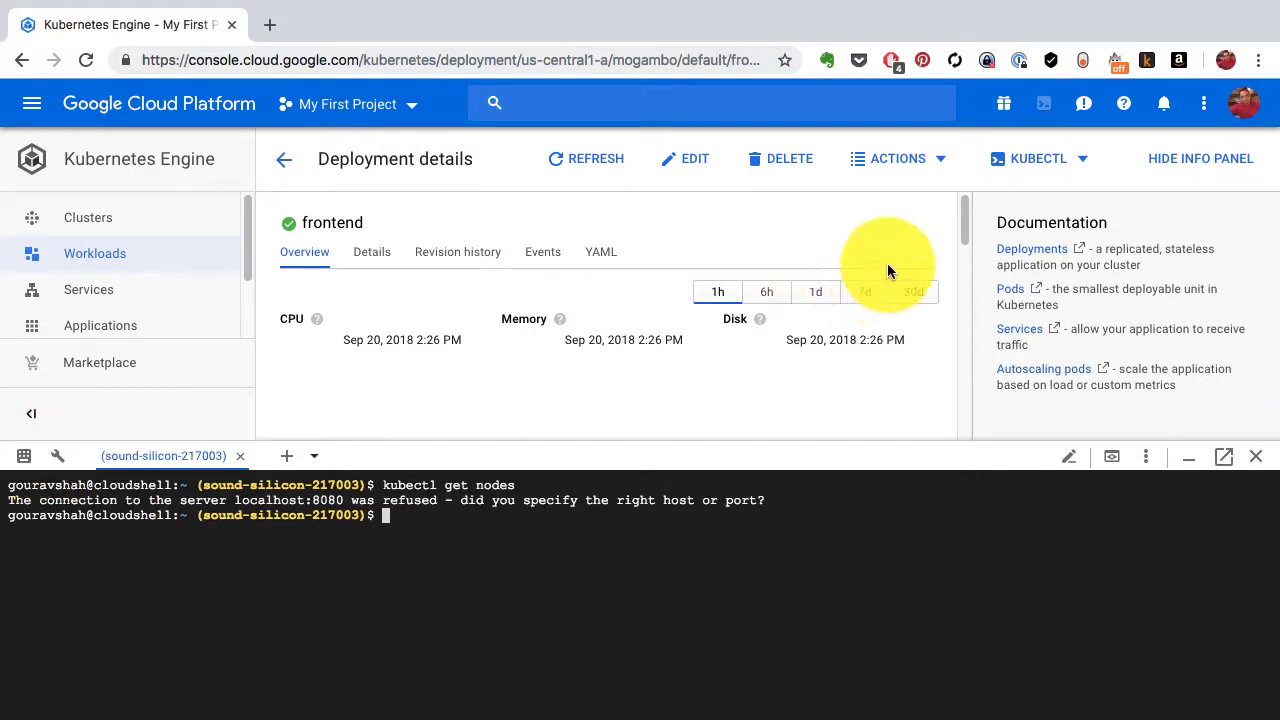
- Run the console's ready-made kubectl Get YAML command to fetch the mogambo cluster credentials and output the frontend deployment as YAML
{"action": "left_click", "coordinate": [1080, 162]}
{"action": "left_click", "coordinate": [1046, 196]}
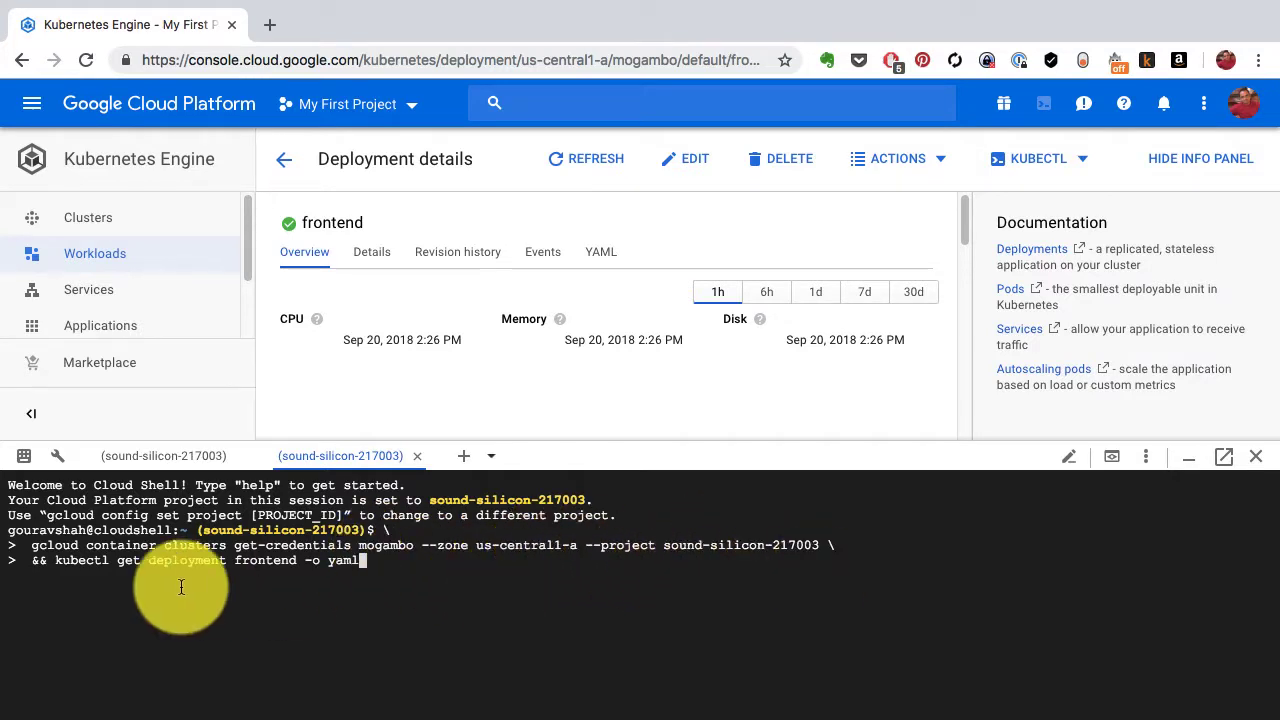
{"action": "key", "text": "Return"}
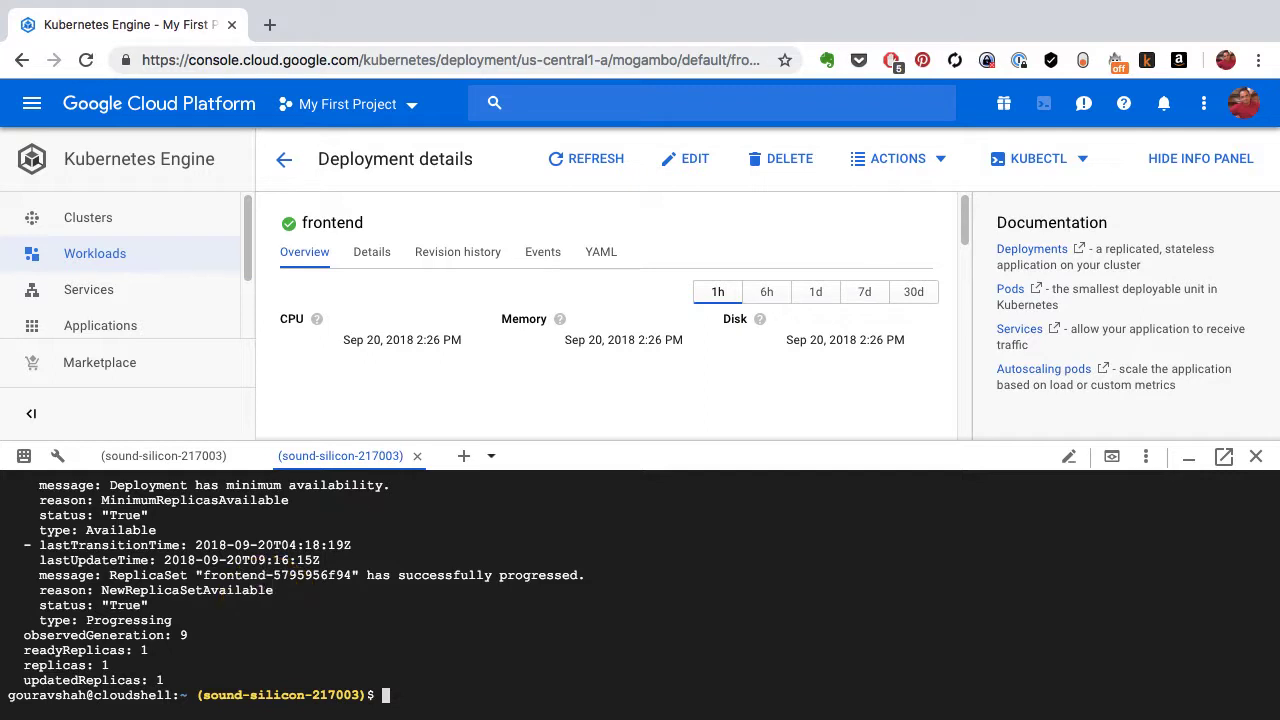
- List the cluster's nodes with "kubectl get nodes", and clear the terminal
{"action": "type", "text": "kubectl get nodes"}
{"action": "key", "text": "Return"}
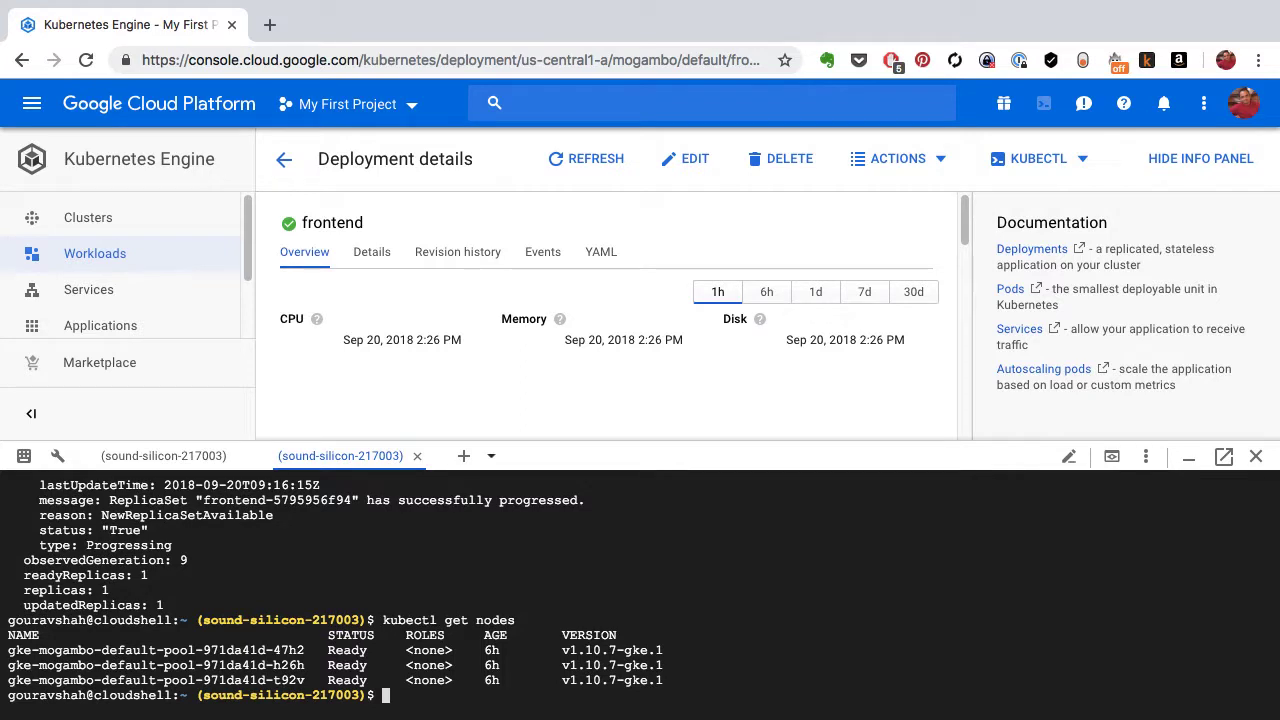
{"action": "key", "text": "ctrl+l"}
- Run "kubectl" without arguments and review its available commands, from the basic beginner commands to the settings and other commands
{"action": "type", "text": "kubectl"}
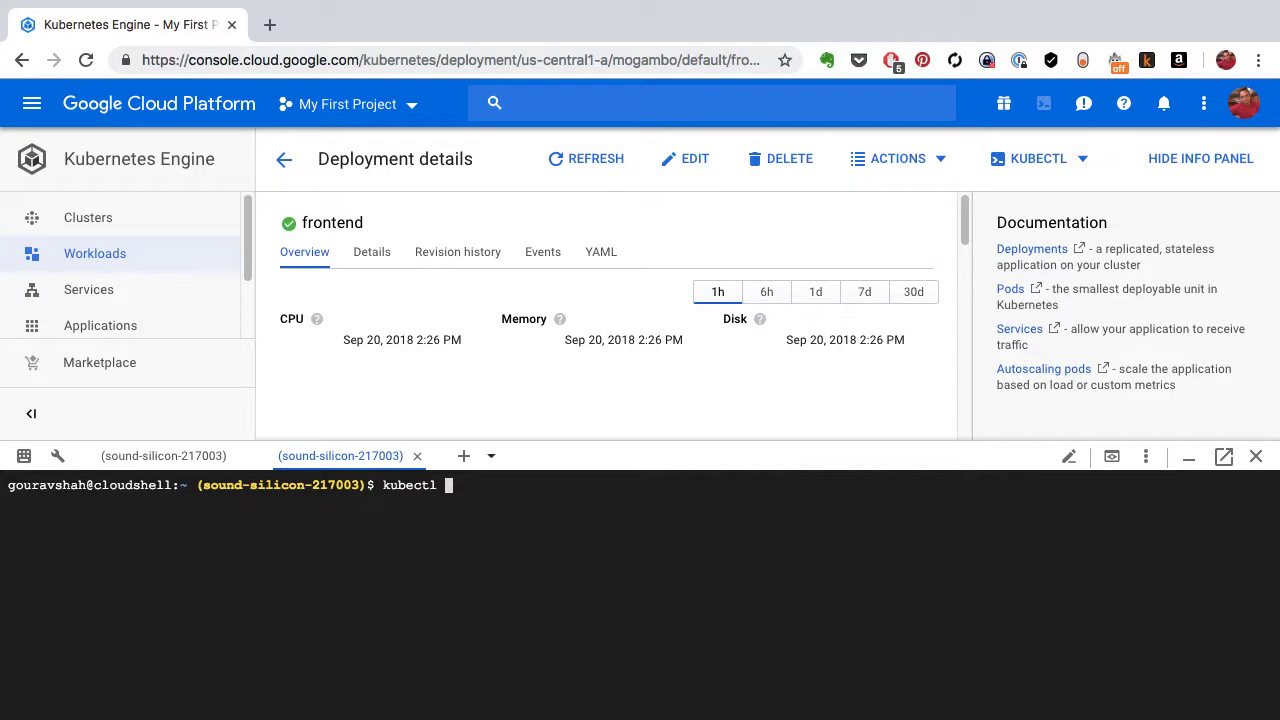
{"action": "key", "text": "Return"}
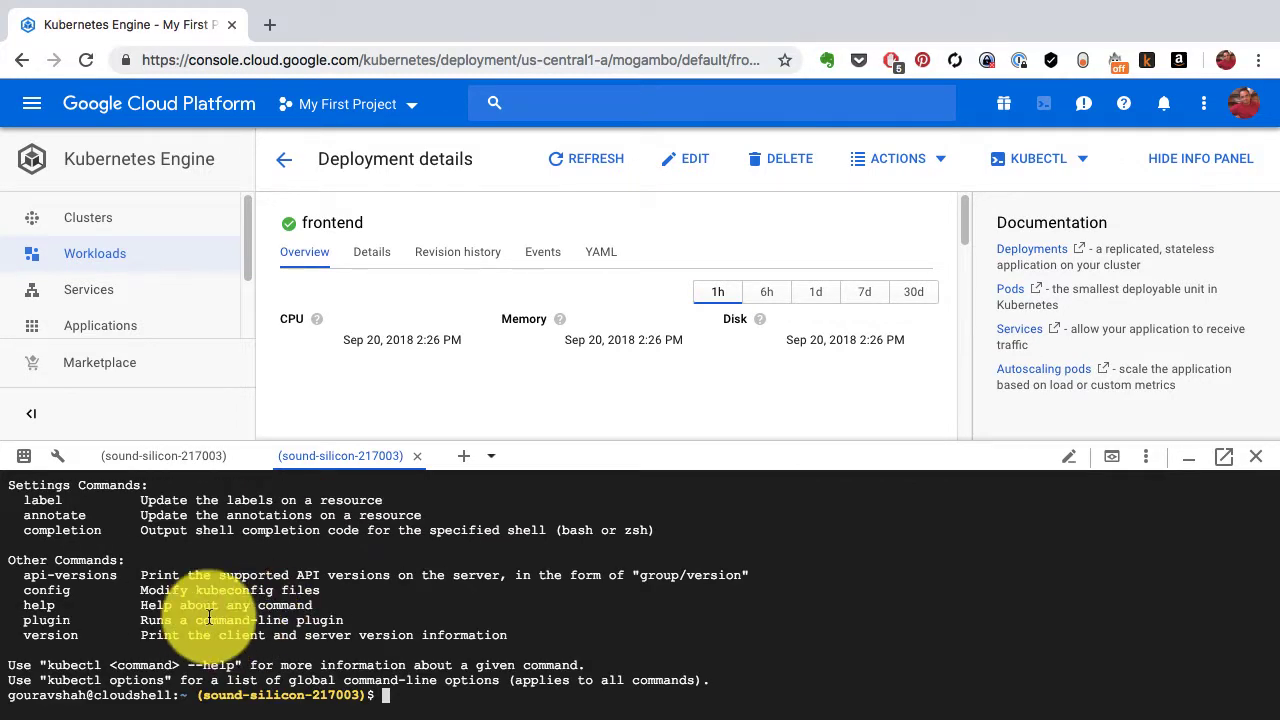
{"action": "scroll", "coordinate": [190, 590], "scroll_direction": "up", "scroll_amount": 3}
{"action": "scroll", "coordinate": [209, 617], "scroll_direction": "up", "scroll_amount": 7}
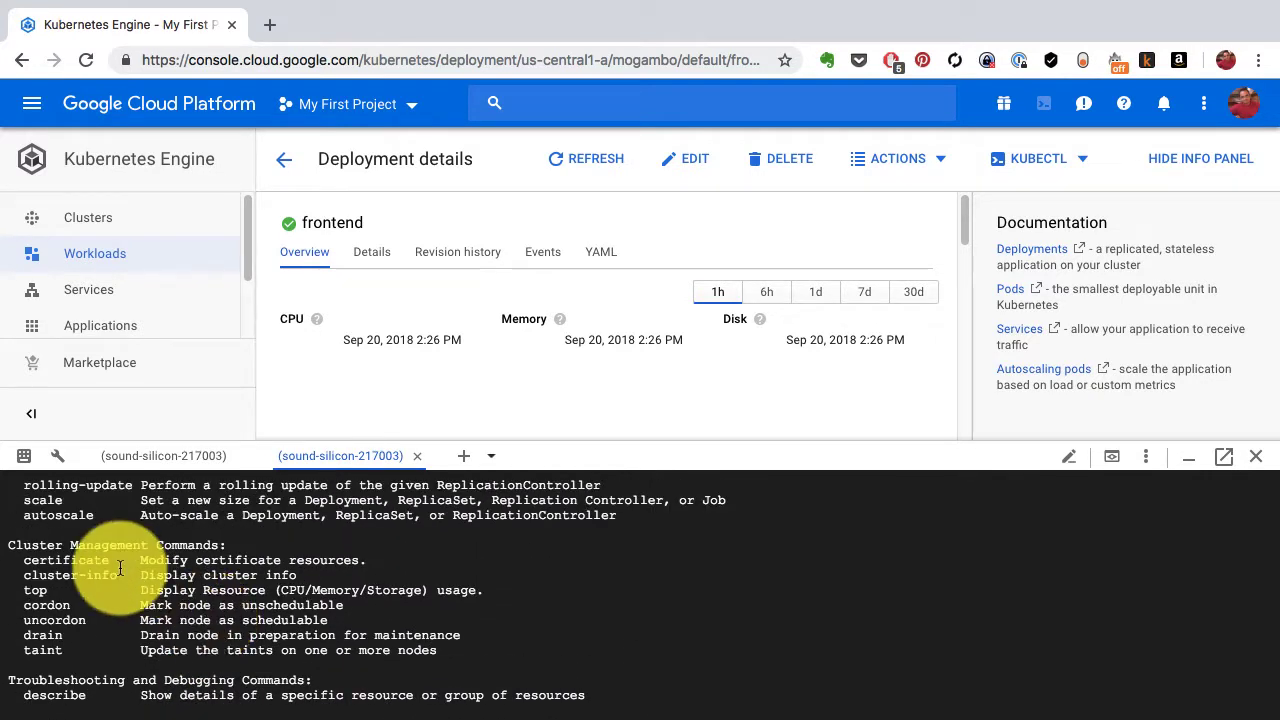
{"action": "scroll", "coordinate": [95, 572], "scroll_direction": "up", "scroll_amount": 4}
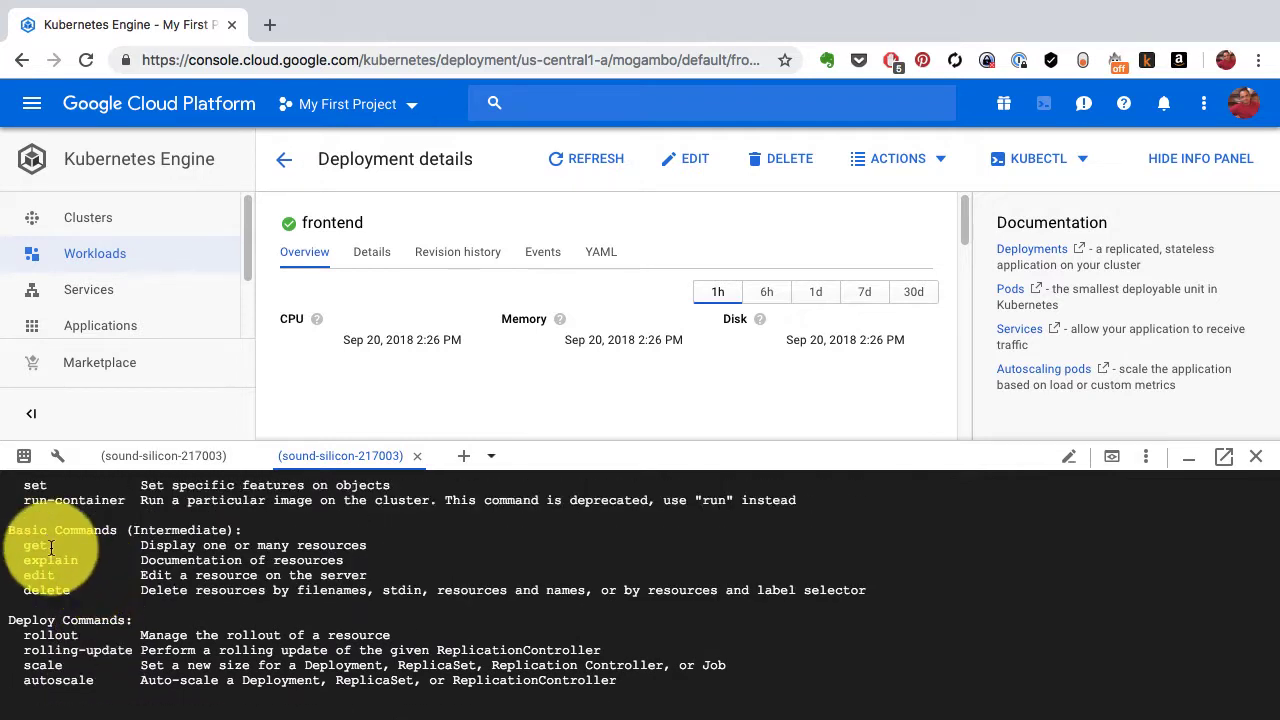
{"action": "scroll", "coordinate": [55, 597], "scroll_direction": "up", "scroll_amount": 1}
{"action": "scroll", "coordinate": [55, 597], "scroll_direction": "up", "scroll_amount": 5}
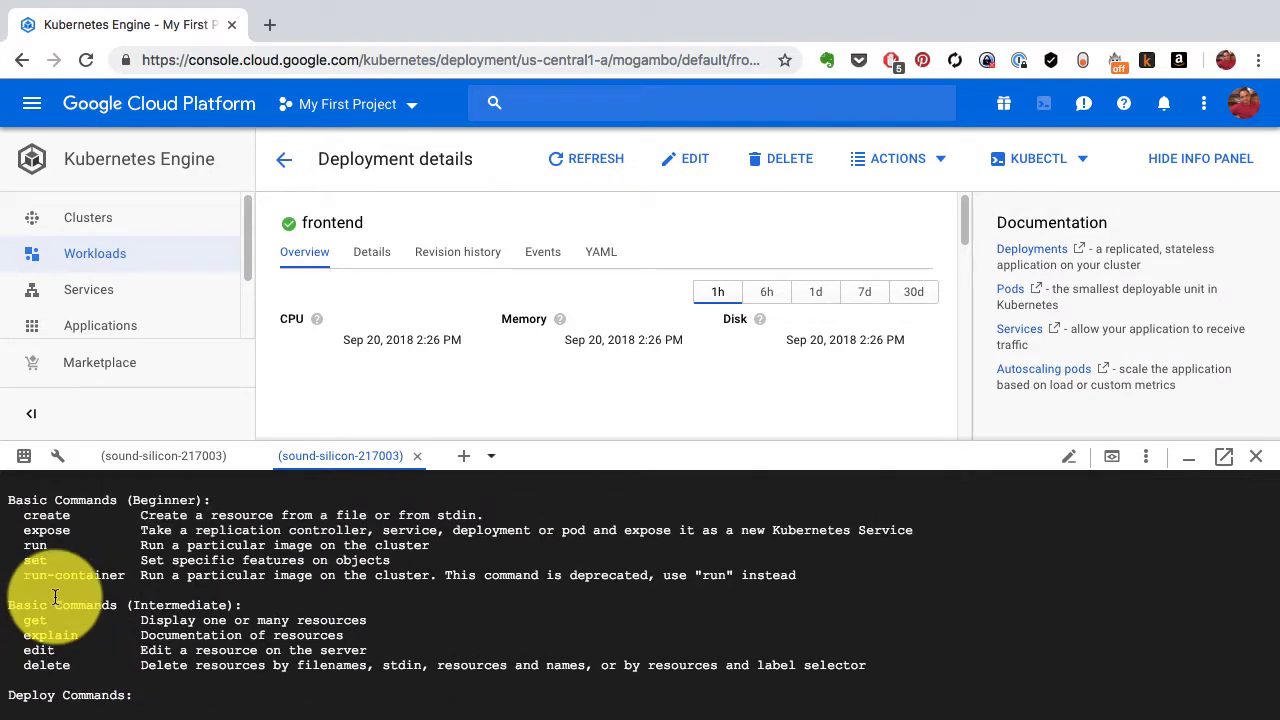
{"action": "scroll", "coordinate": [55, 597], "scroll_direction": "down", "scroll_amount": 10}
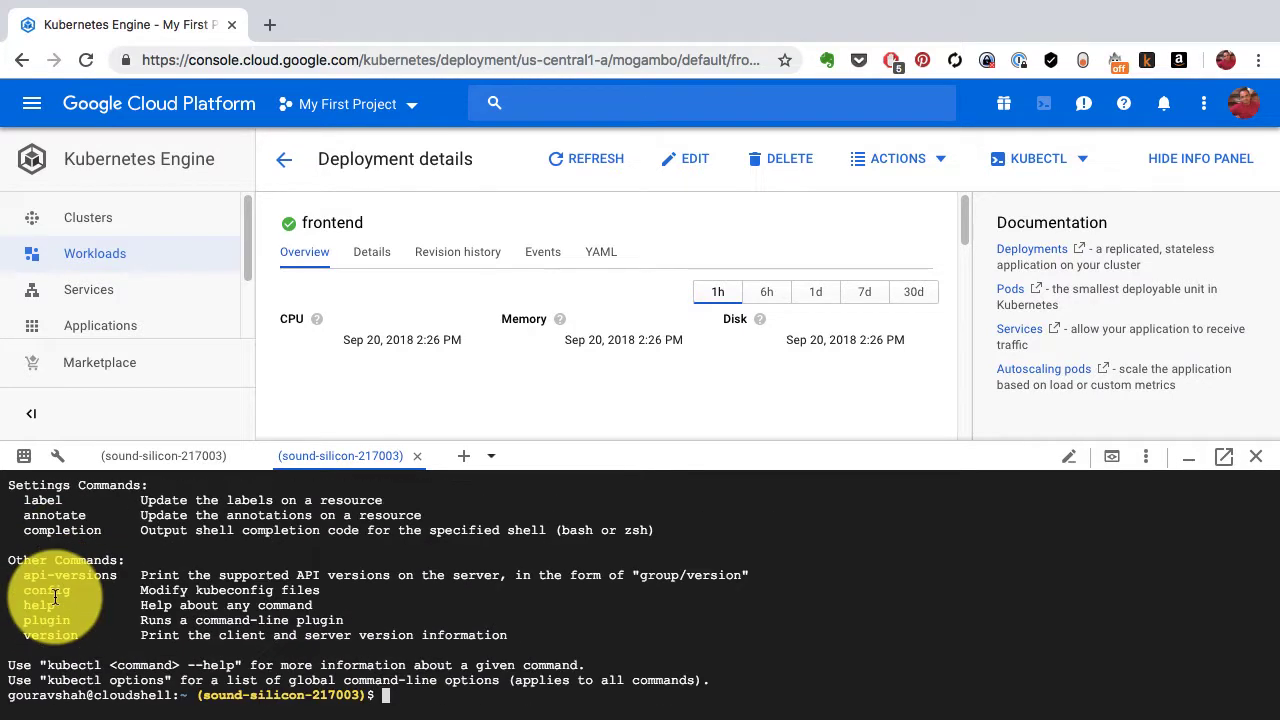
{"action": "scroll", "coordinate": [215, 605], "scroll_direction": "up", "scroll_amount": 1}
{"action": "scroll", "coordinate": [223, 598], "scroll_direction": "down", "scroll_amount": 1}
- Clear the terminal and display the cluster's service addresses with "kubectl cluster-info"
{"action": "key", "text": "ctrl+l"}
{"action": "type", "text": "kubectl cluster-info"}
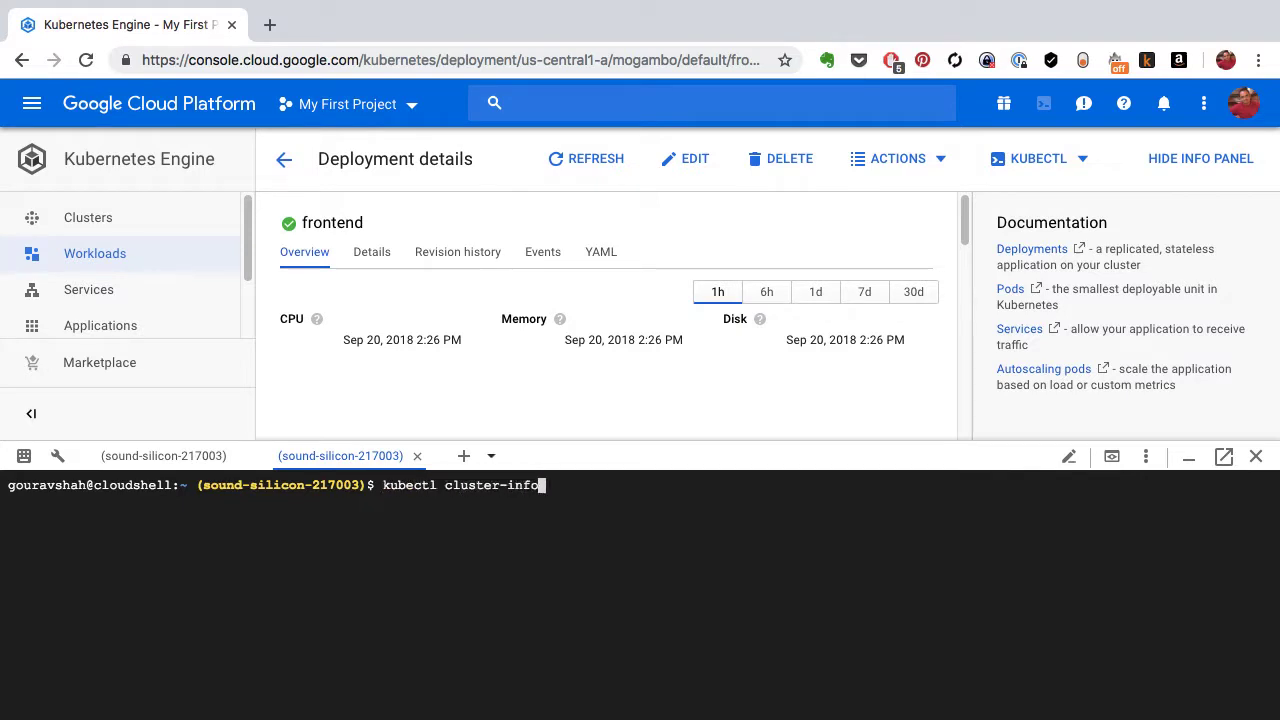
{"action": "key", "text": "Return"}
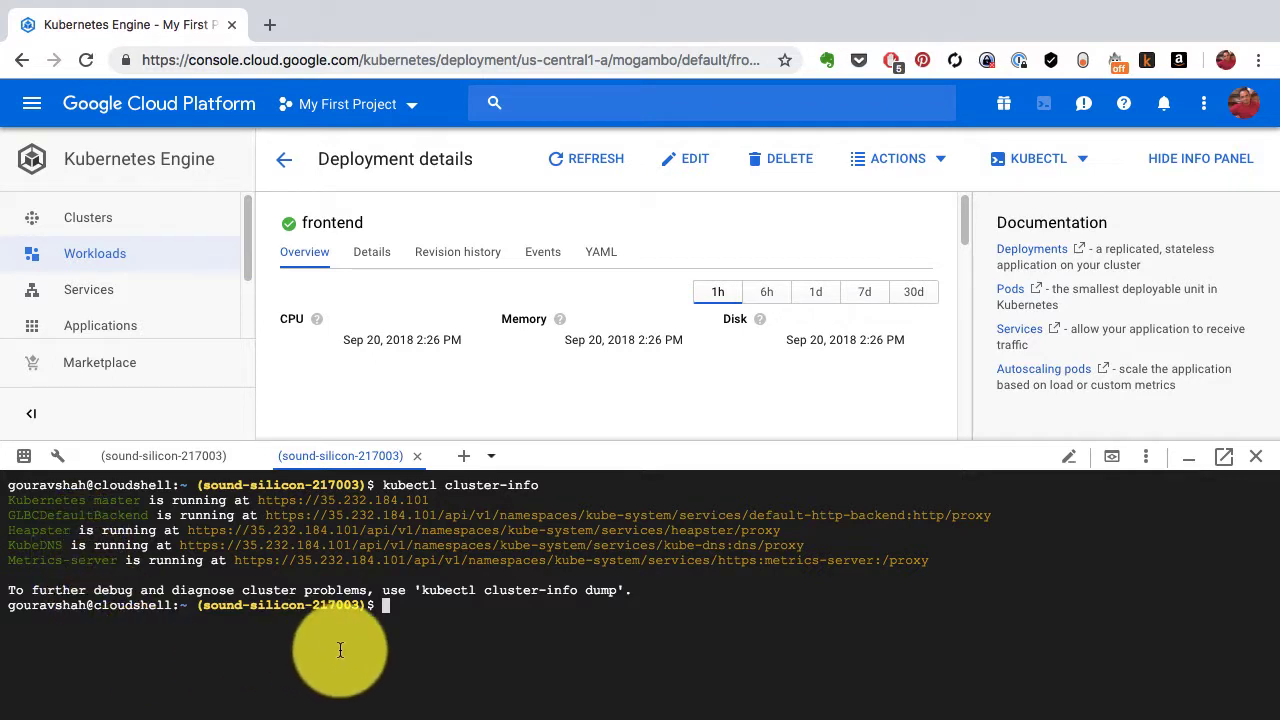
- Run "kubectl get" without a resource and go back to the start of its list of valid resource types
{"action": "type", "text": "kubectl get"}
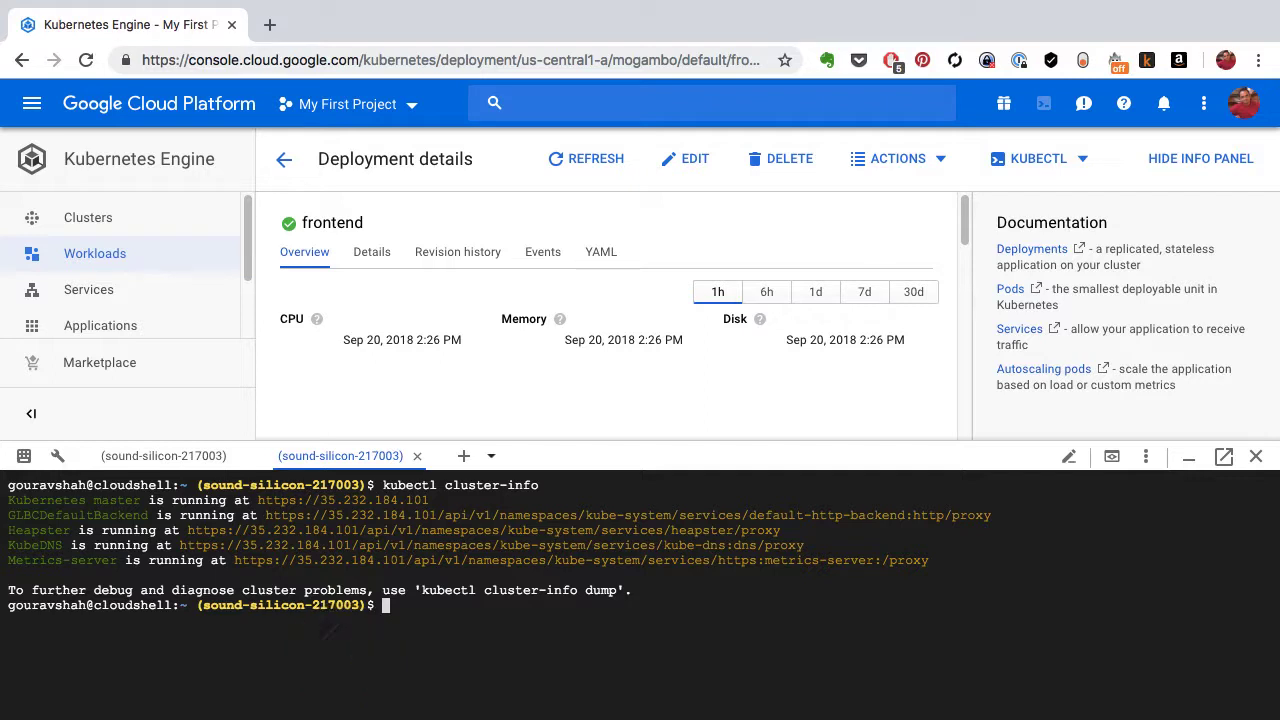
{"action": "key", "text": "Return"}
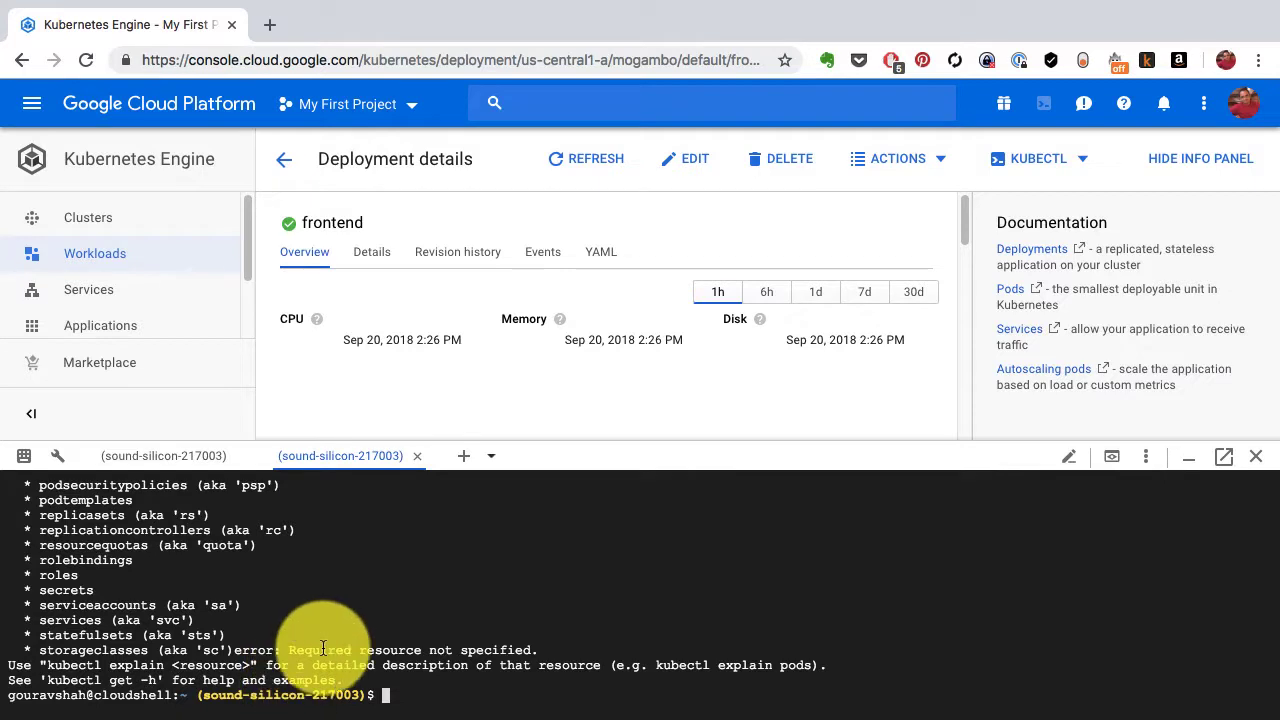
{"action": "scroll", "coordinate": [339, 633], "scroll_direction": "up", "scroll_amount": 6}
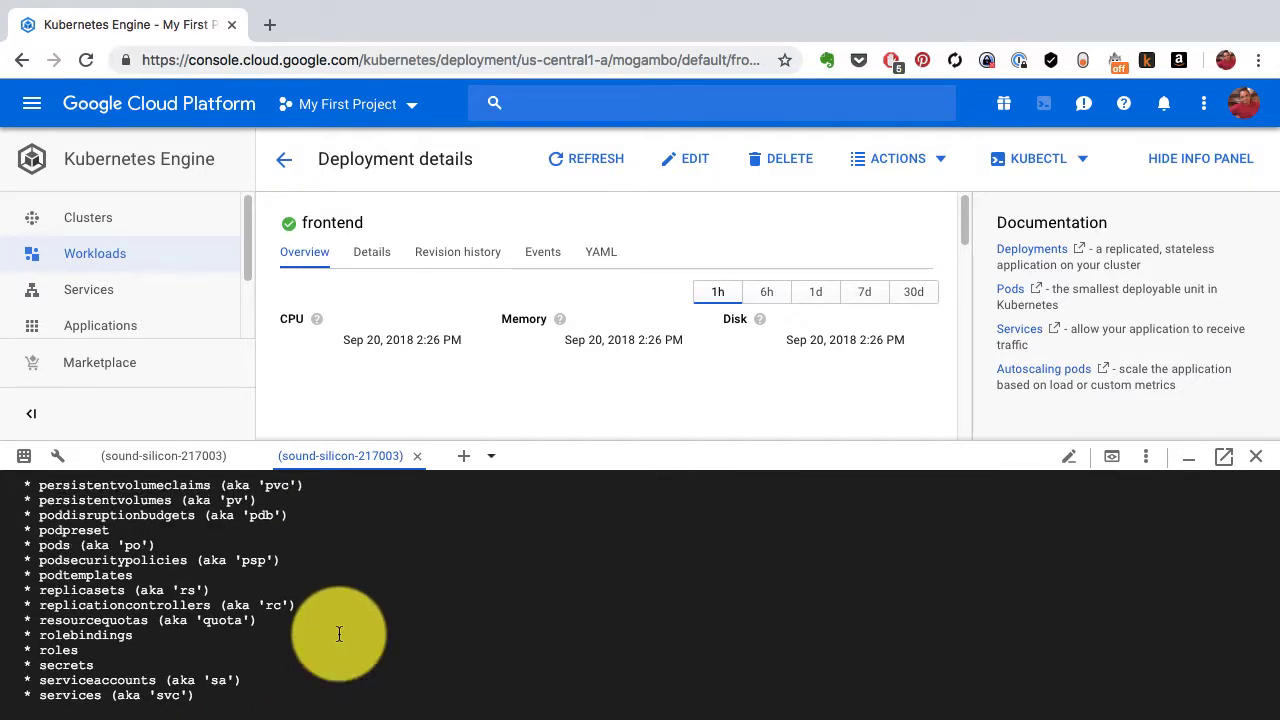
{"action": "scroll", "coordinate": [339, 633], "scroll_direction": "up", "scroll_amount": 5}
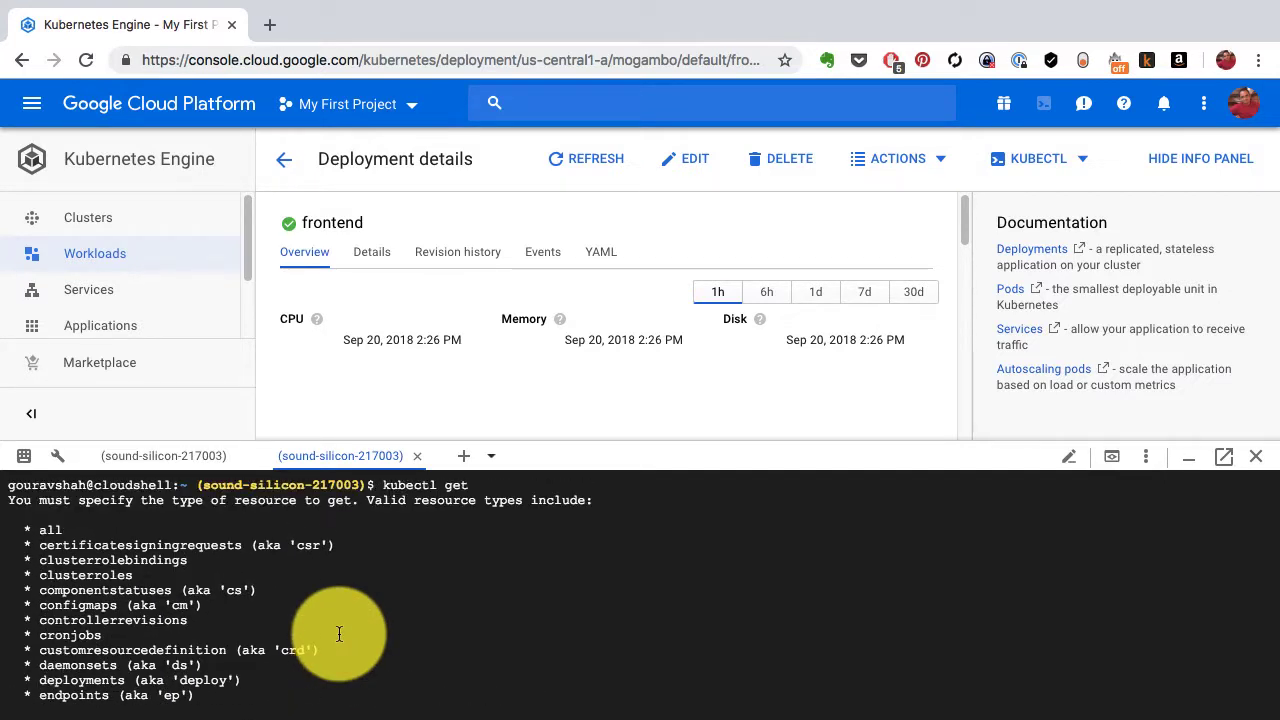
- View the cluster's Workloads list and then its Services list in the Kubernetes Engine console
{"action": "left_click", "coordinate": [166, 262]}
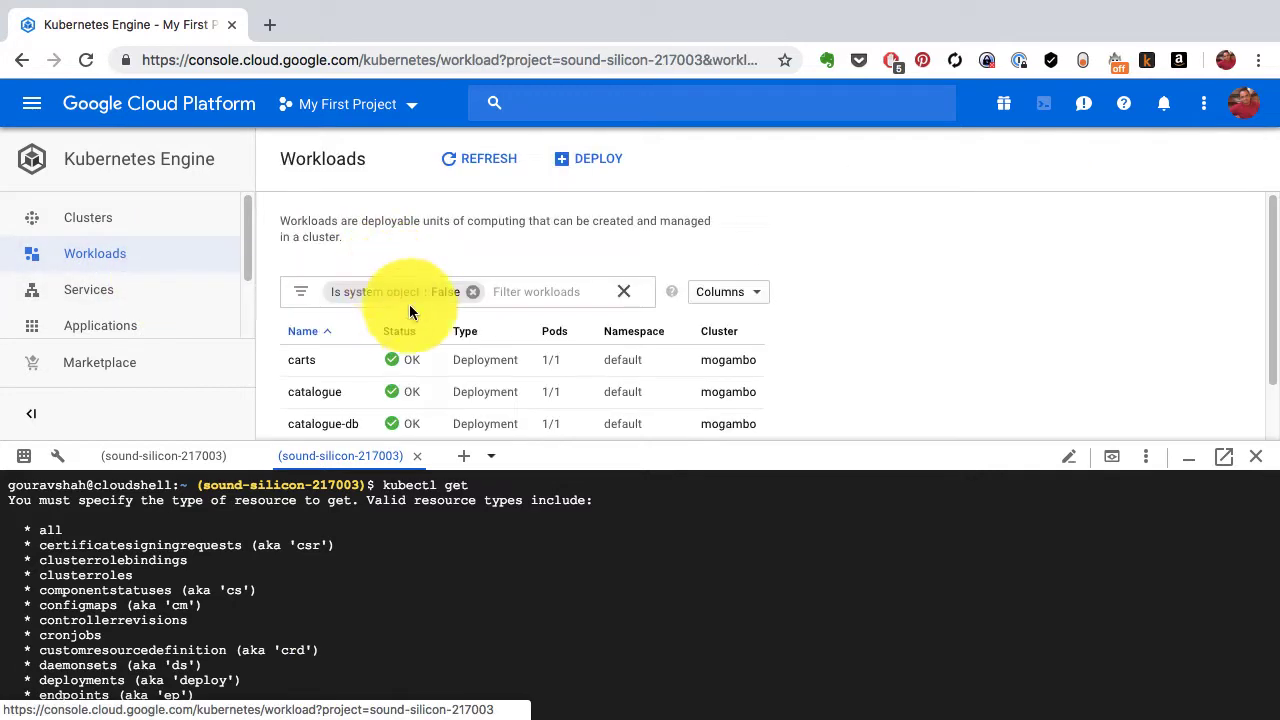
{"action": "scroll", "coordinate": [475, 373], "scroll_direction": "down", "scroll_amount": 1}
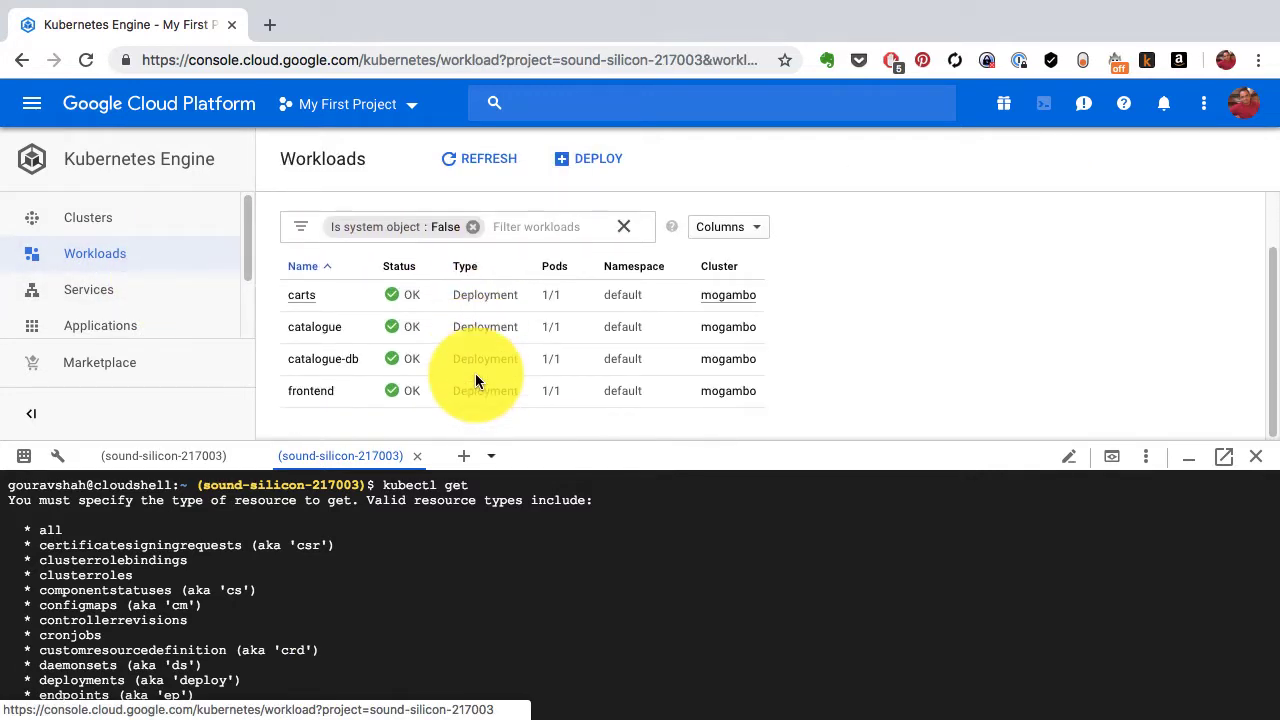
{"action": "left_click", "coordinate": [210, 302]}
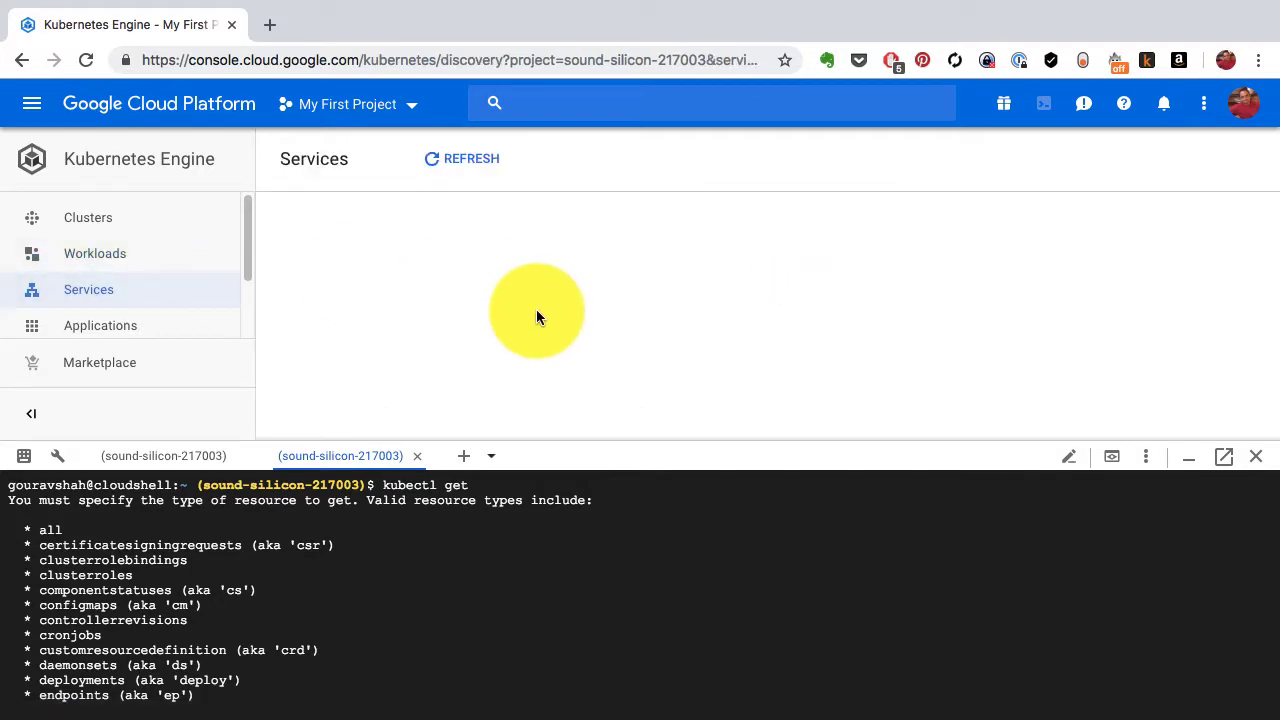
{"action": "scroll", "coordinate": [536, 309], "scroll_direction": "down", "scroll_amount": 1}
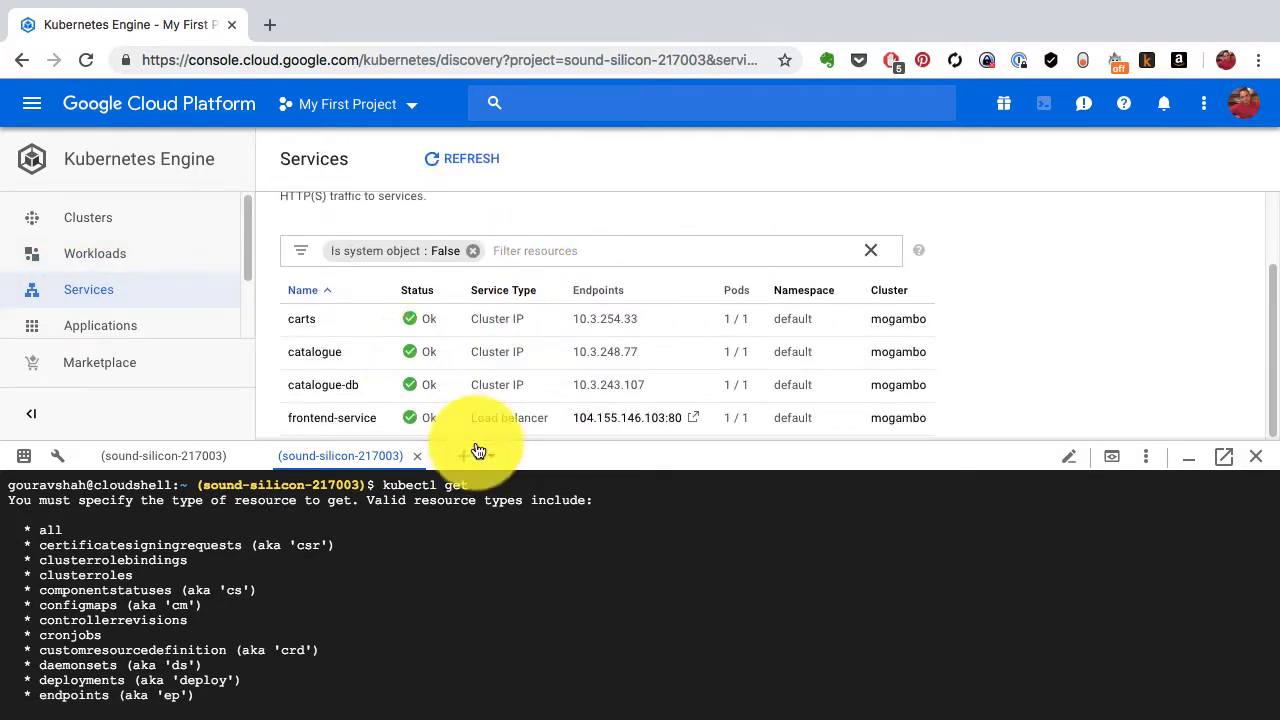
- Read through the rest of the valid resource types and their short names in the terminal, down to storageclasses
{"action": "scroll", "coordinate": [343, 606], "scroll_direction": "down", "scroll_amount": 3}
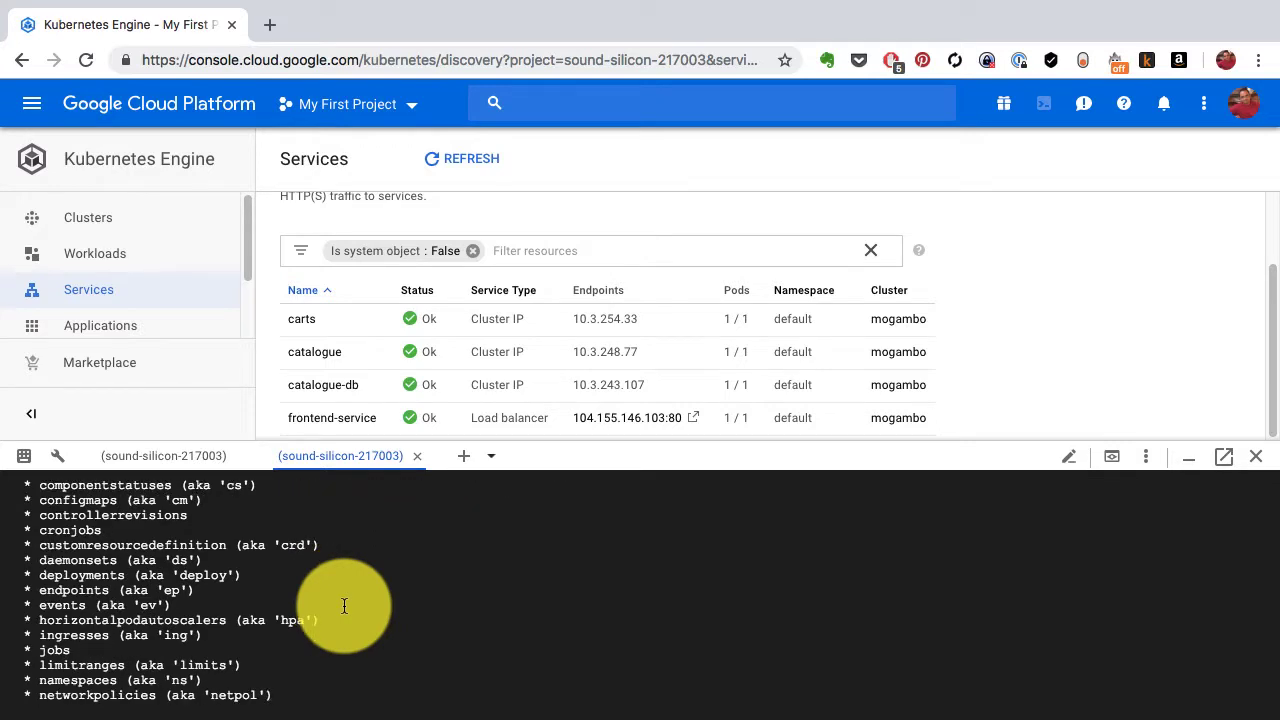
{"action": "scroll", "coordinate": [343, 606], "scroll_direction": "down", "scroll_amount": 1}
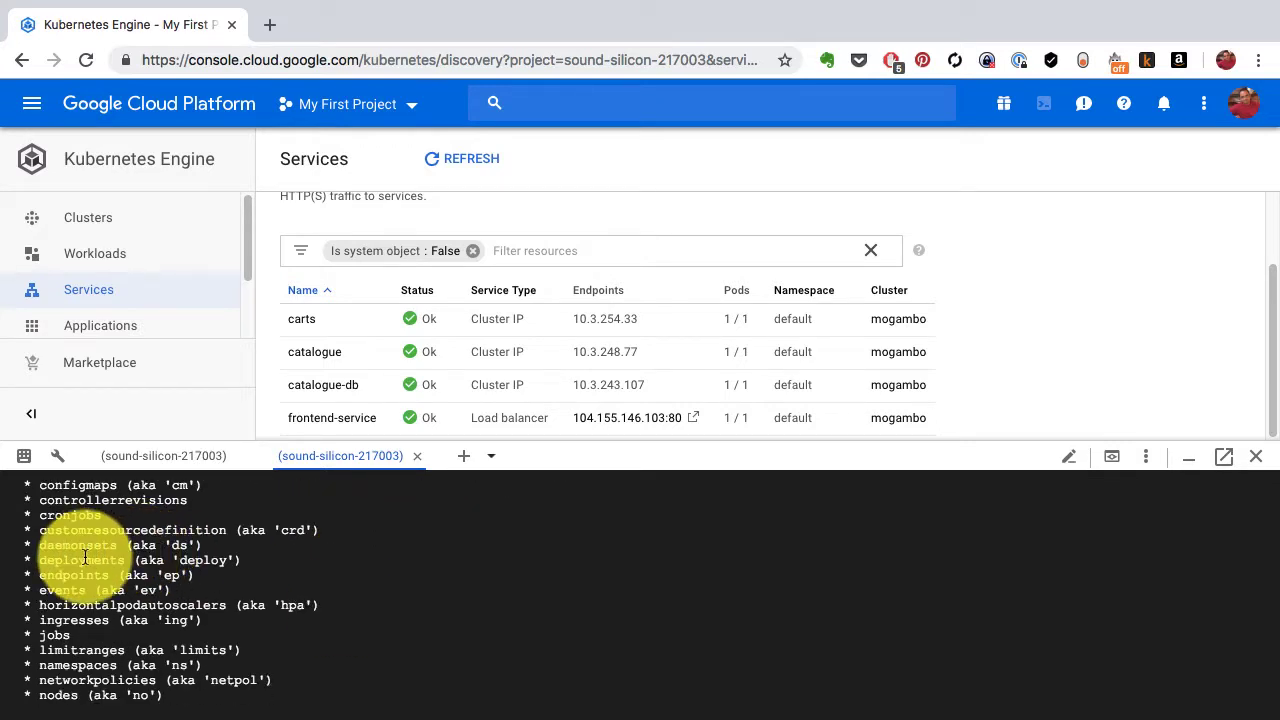
{"action": "scroll", "coordinate": [212, 565], "scroll_direction": "down", "scroll_amount": 5}
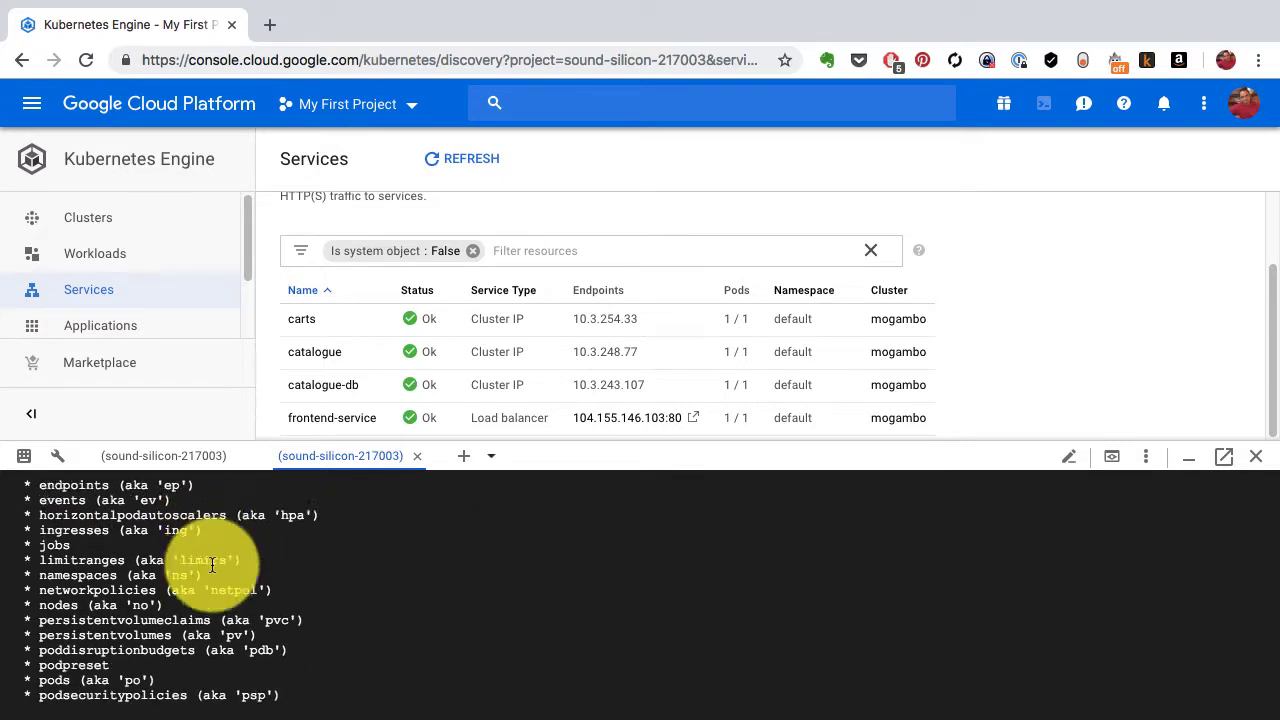
{"action": "scroll", "coordinate": [100, 670], "scroll_direction": "down", "scroll_amount": 3}
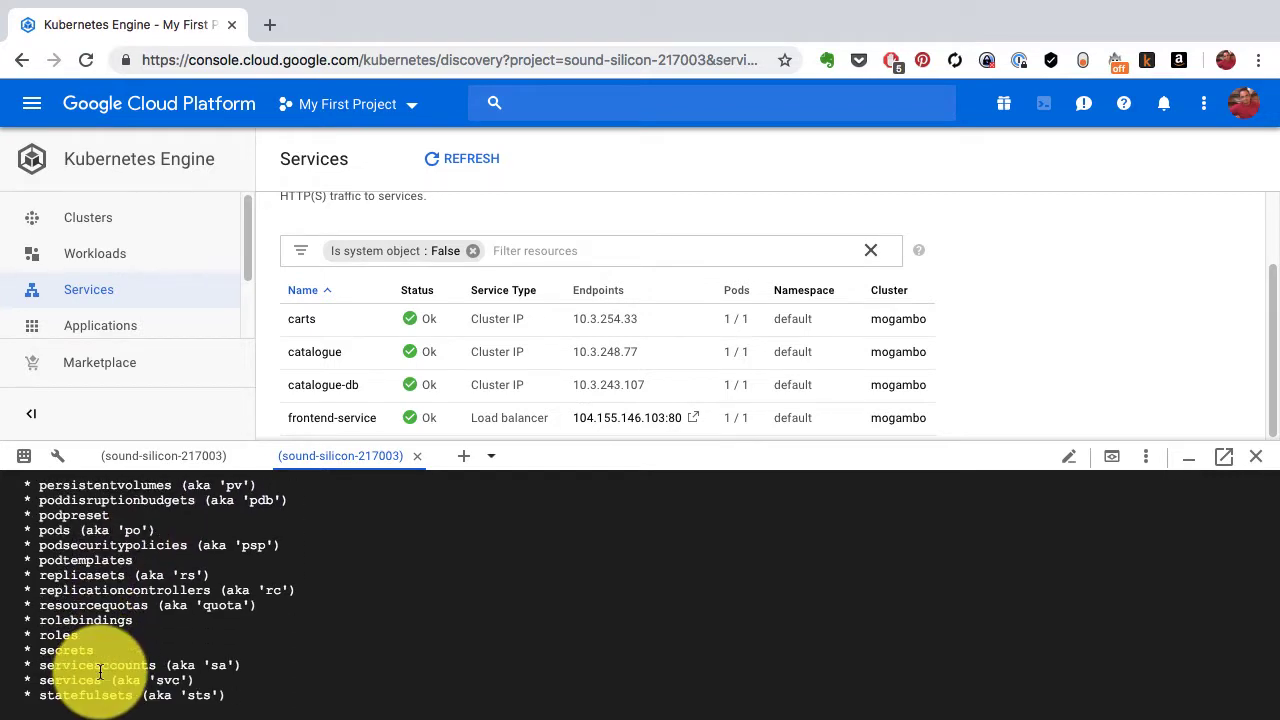
{"action": "scroll", "coordinate": [195, 668], "scroll_direction": "down", "scroll_amount": 2}
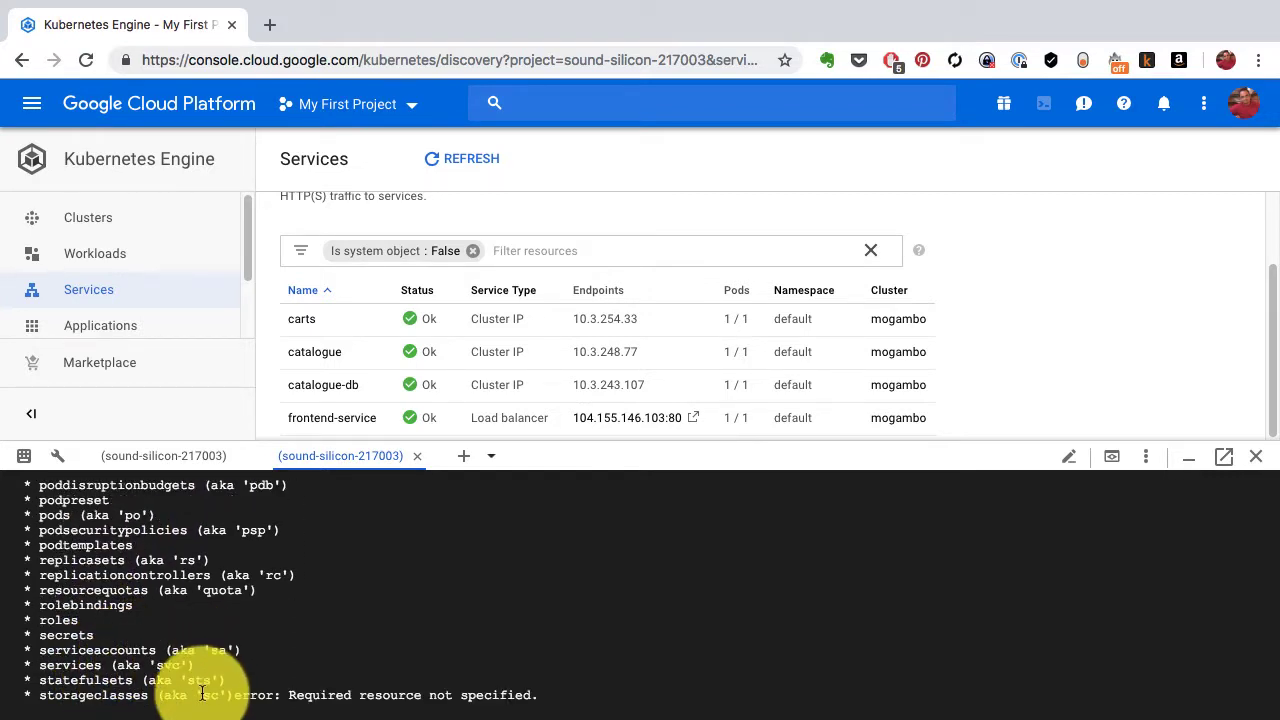
{"action": "scroll", "coordinate": [160, 660], "scroll_direction": "down", "scroll_amount": 2}
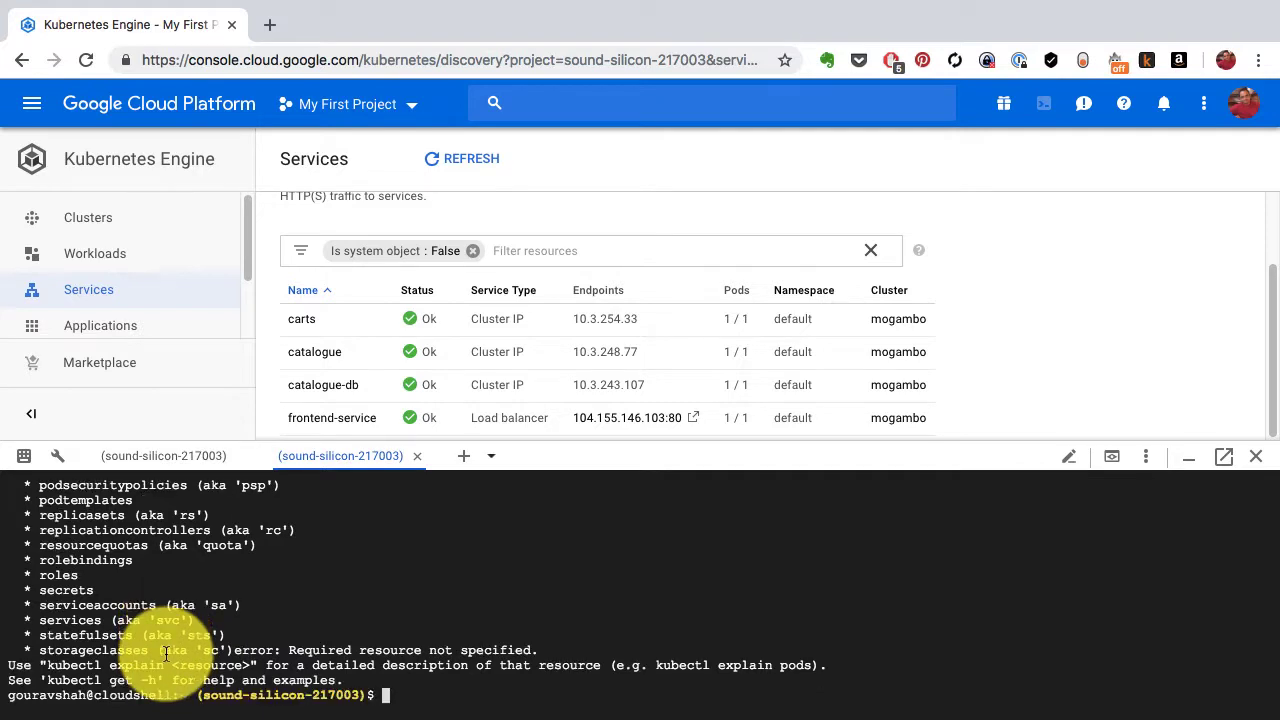
- Clear the terminal and list the deployments using the short resource name with "kubectl get deploy"
{"action": "key", "text": "ctrl+l"}
{"action": "type", "text": "kubectl "}
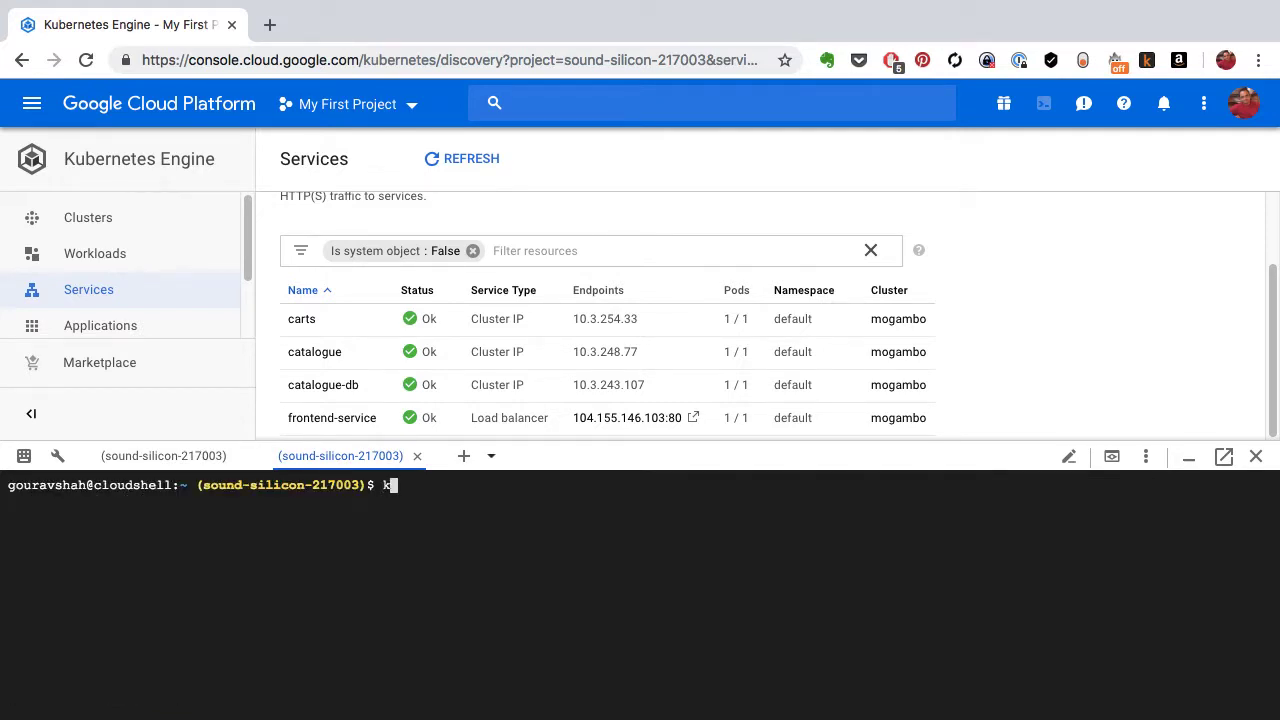
{"action": "type", "text": "get deployments"}
{"action": "key", "text": "BackSpace"}
{"action": "key", "text": "BackSpace"}
{"action": "key", "text": "BackSpace"}
{"action": "key", "text": "BackSpace"}
{"action": "key", "text": "BackSpace"}
{"action": "key", "text": "BackSpace"}
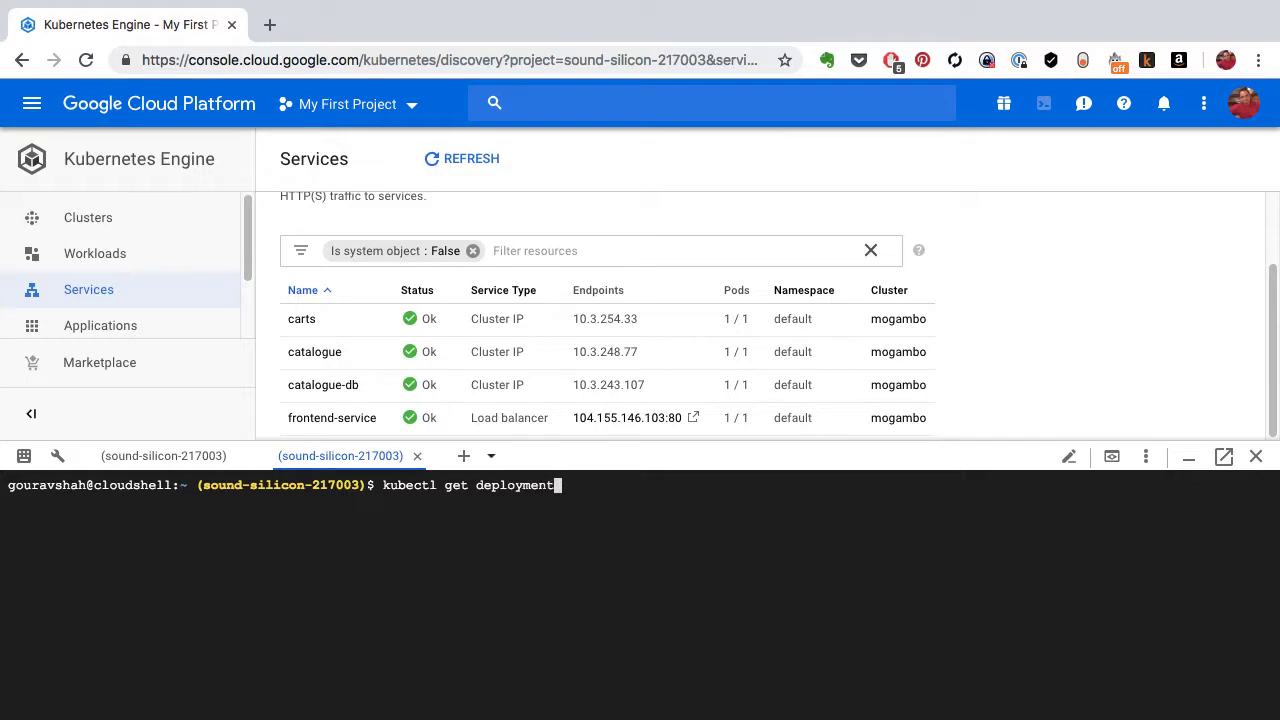
{"action": "type", "text": "y"}
{"action": "key", "text": "Return"}
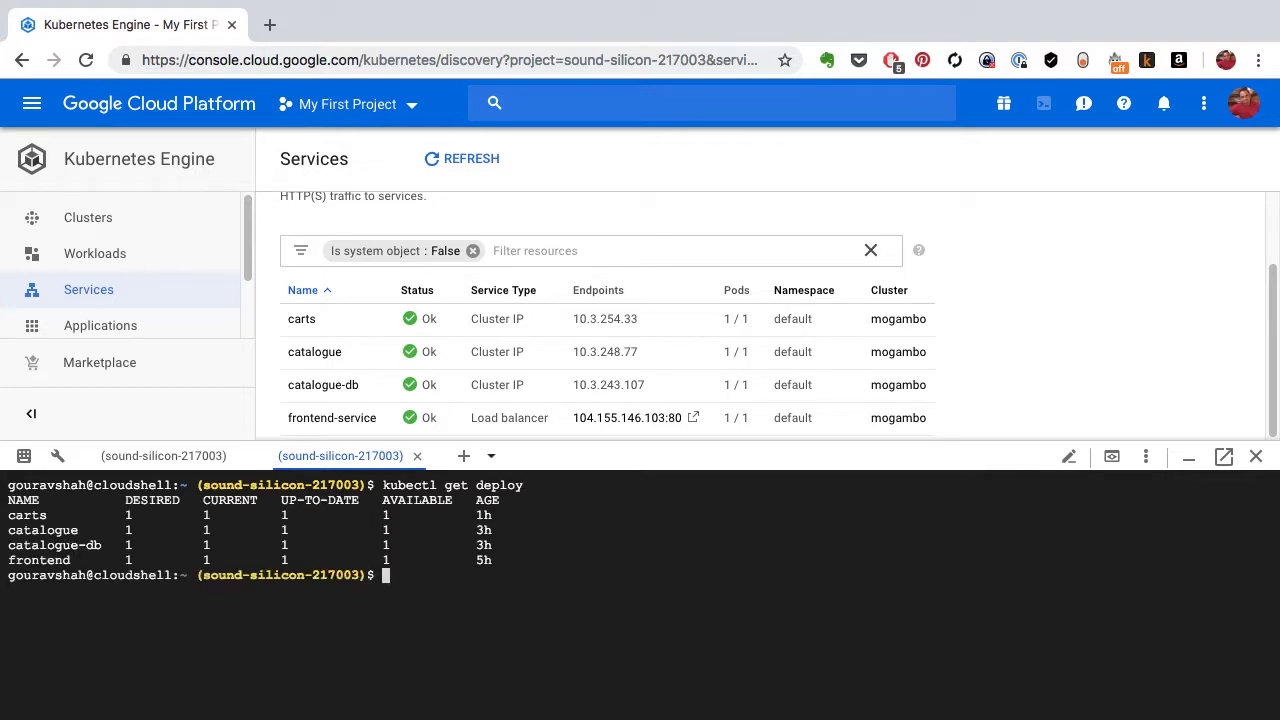
- Show the frontend deployment's details with "kubectl describe deploy frontend" and look back through the output
{"action": "key", "text": "Up"}
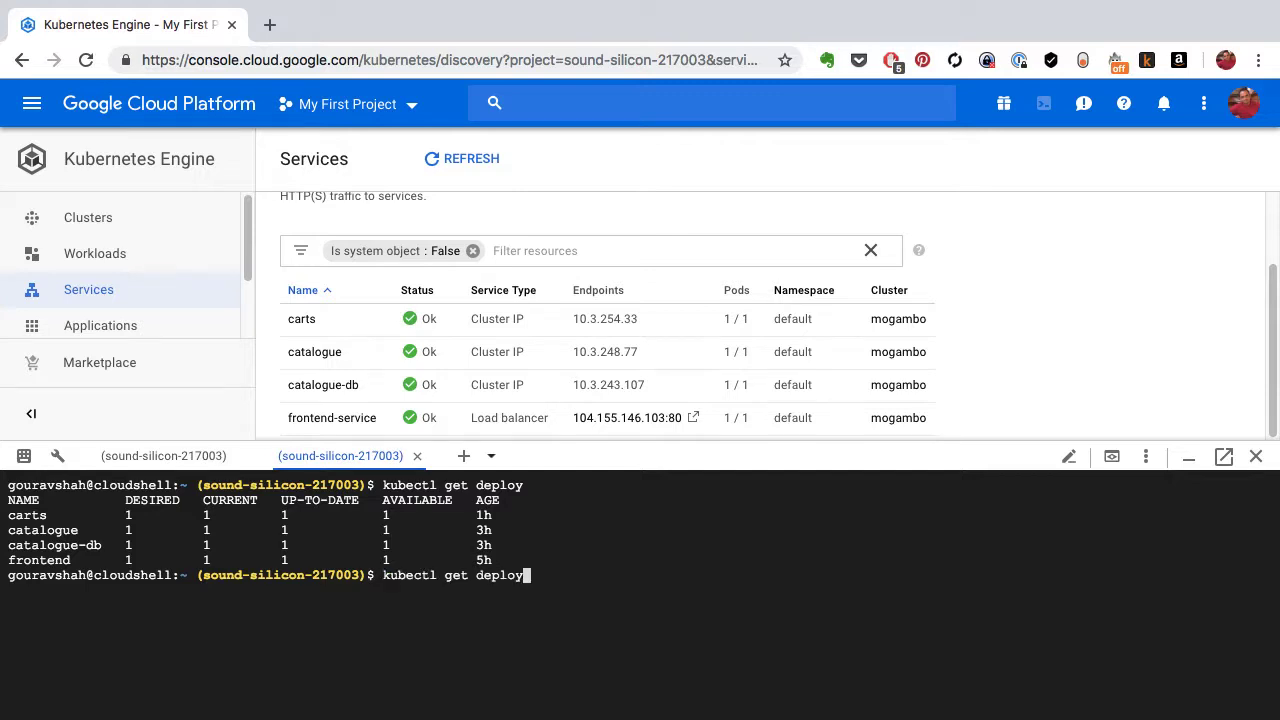
{"action": "key", "text": "BackSpace"}
{"action": "key", "text": "BackSpace"}
{"action": "key", "text": "BackSpace"}
{"action": "key", "text": "BackSpace"}
{"action": "key", "text": "BackSpace"}
{"action": "key", "text": "BackSpace"}
{"action": "key", "text": "BackSpace"}
{"action": "key", "text": "BackSpace"}
{"action": "key", "text": "BackSpace"}
{"action": "key", "text": "BackSpace"}
{"action": "type", "text": "describe deploy frontend"}
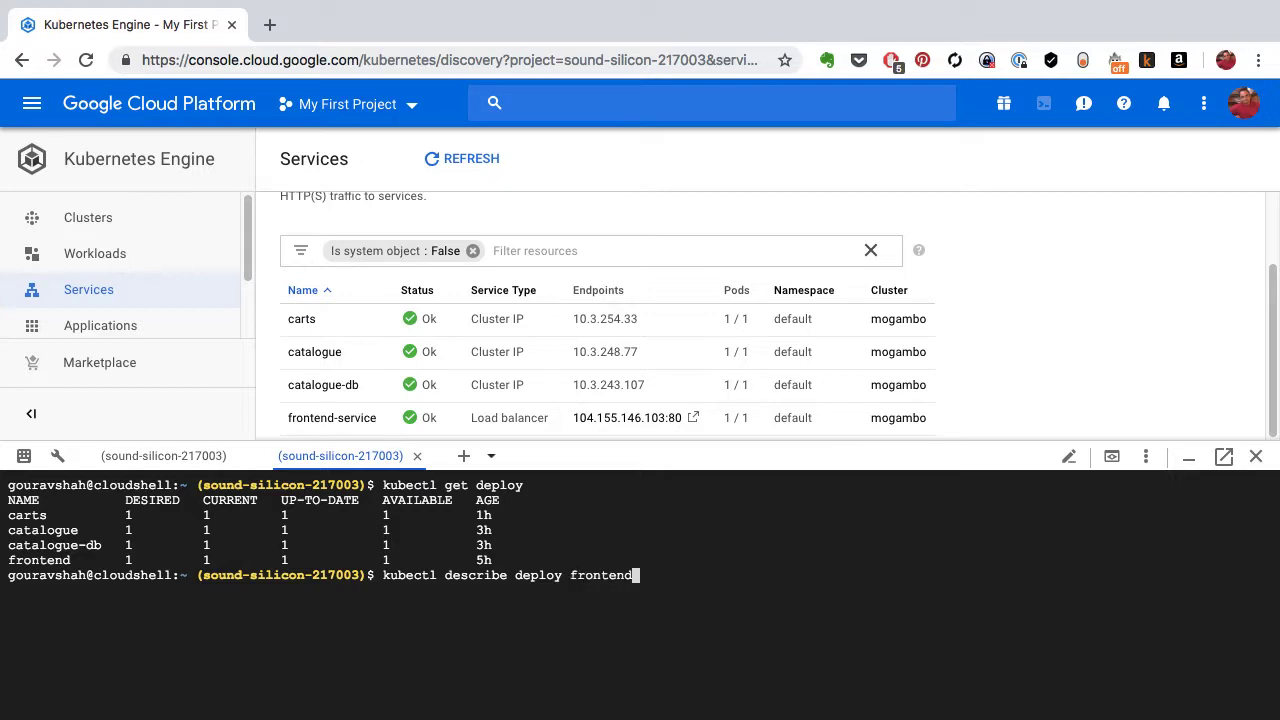
{"action": "key", "text": "Return"}
{"action": "scroll", "coordinate": [350, 652], "scroll_direction": "up", "scroll_amount": 15}
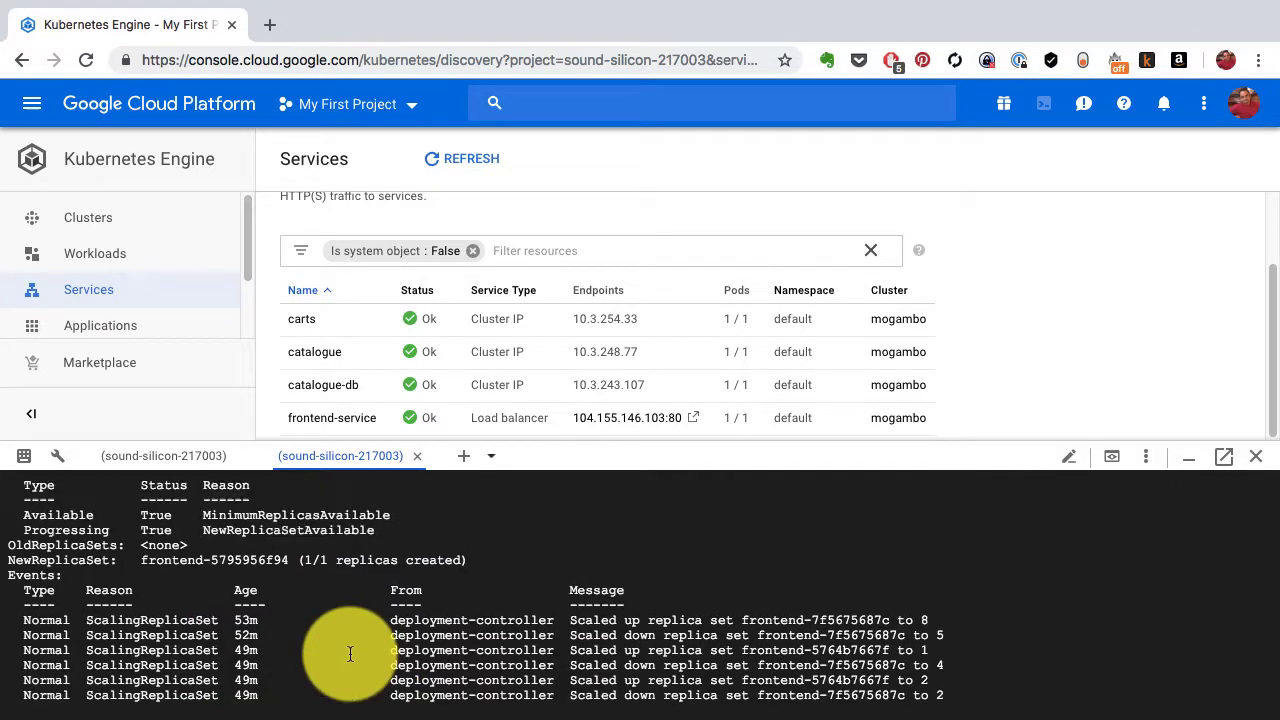
- Read the frontend deployment's description in the terminal, and open its Deployment details page from Workloads to examine its revisions and managed pods
{"action": "scroll", "coordinate": [350, 652], "scroll_direction": "down", "scroll_amount": 2}
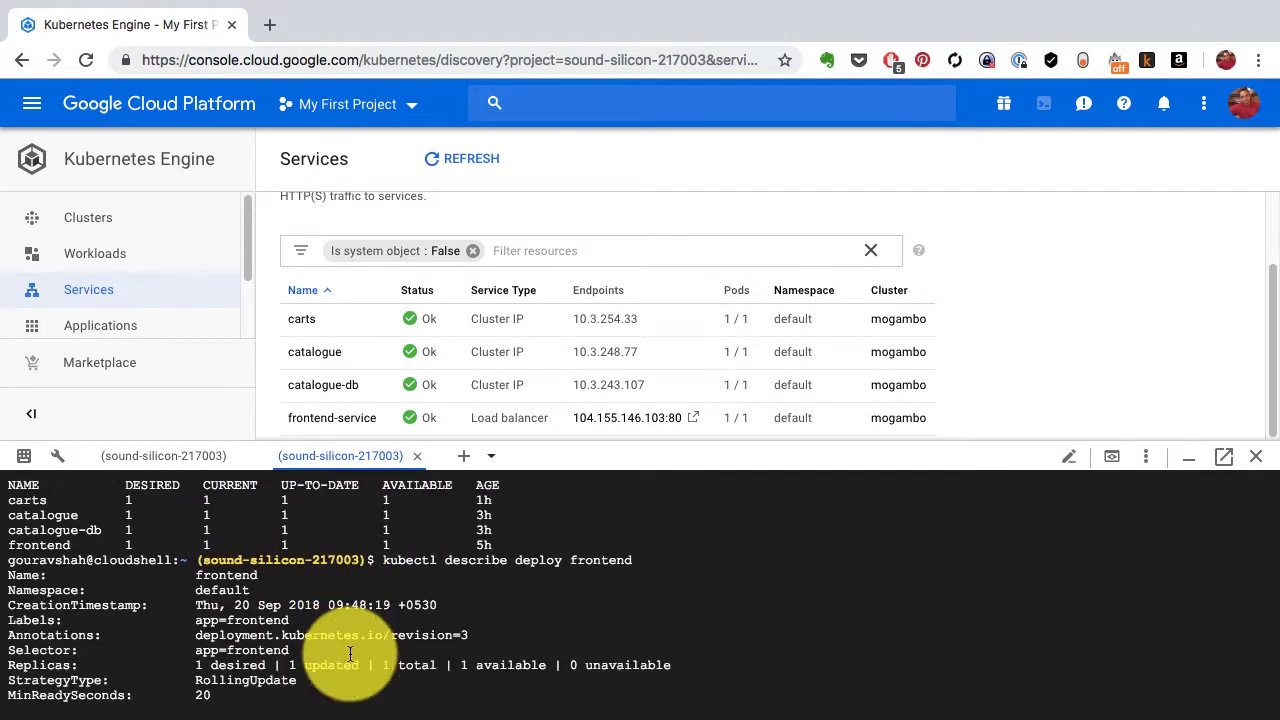
{"action": "scroll", "coordinate": [265, 638], "scroll_direction": "down", "scroll_amount": 2}
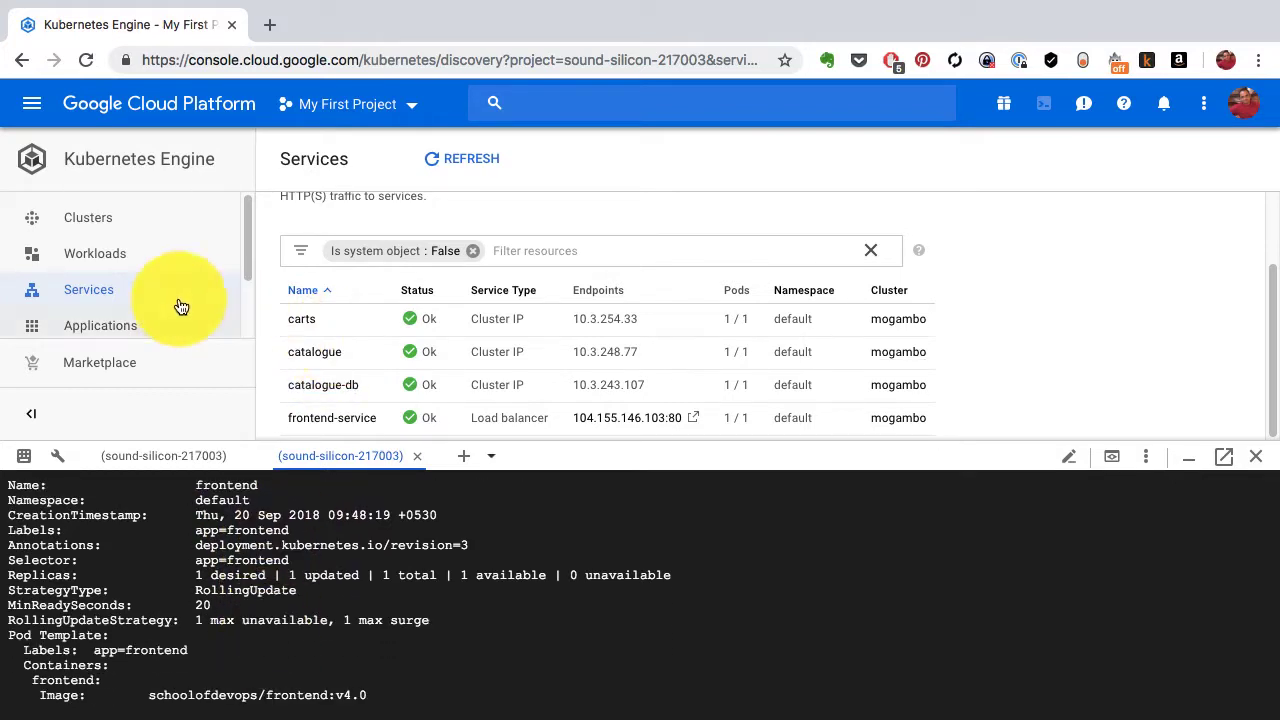
{"action": "left_click", "coordinate": [145, 260]}
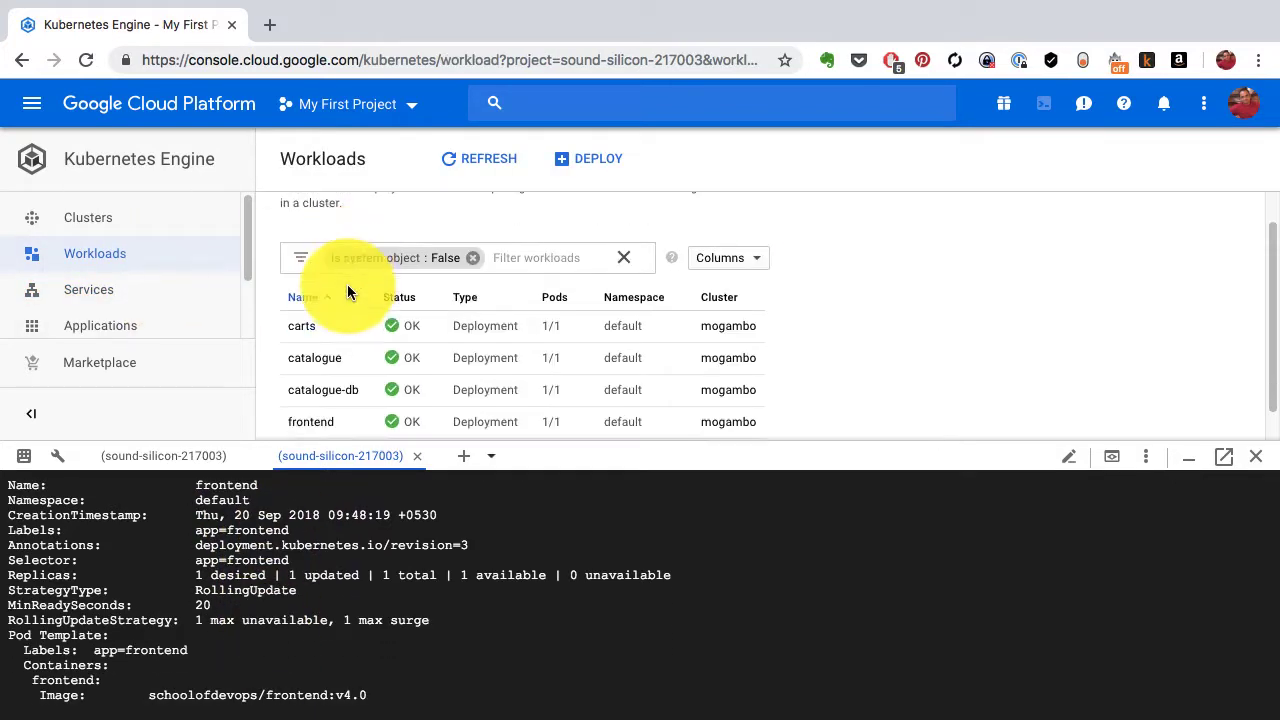
{"action": "left_click", "coordinate": [328, 399]}
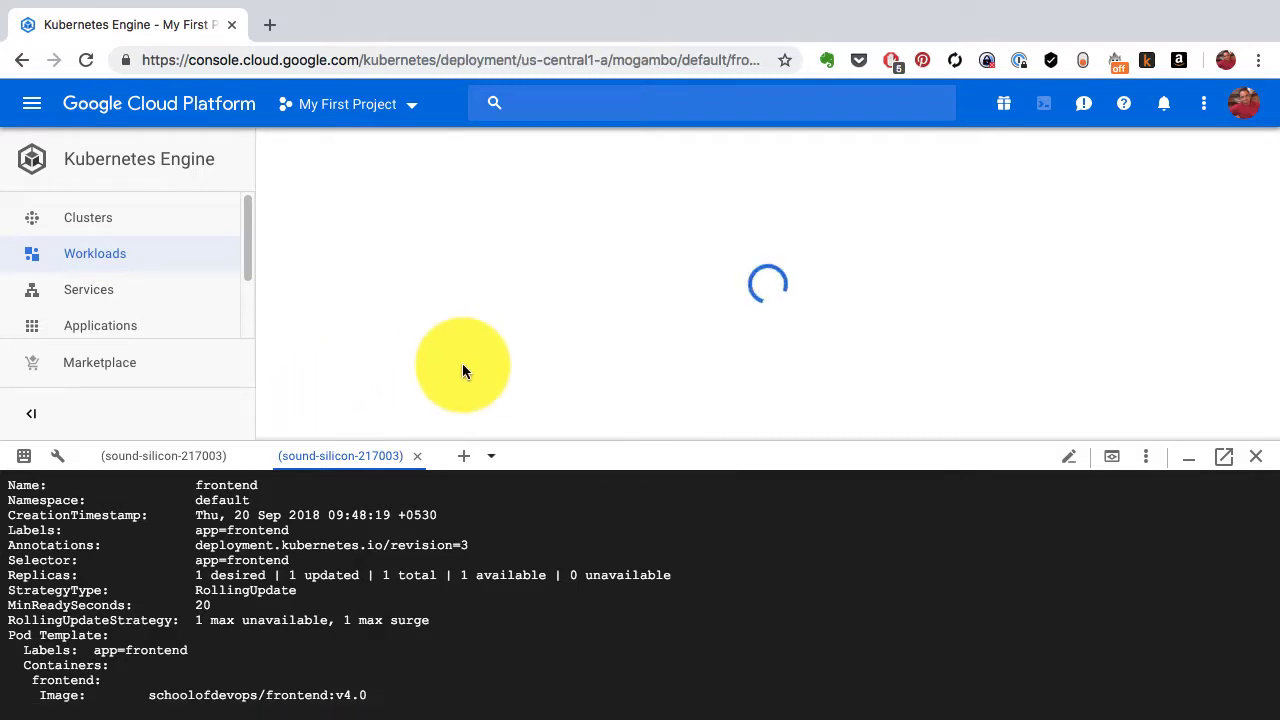
{"action": "scroll", "coordinate": [462, 363], "scroll_direction": "down", "scroll_amount": 3}
{"action": "scroll", "coordinate": [462, 363], "scroll_direction": "down", "scroll_amount": 3}
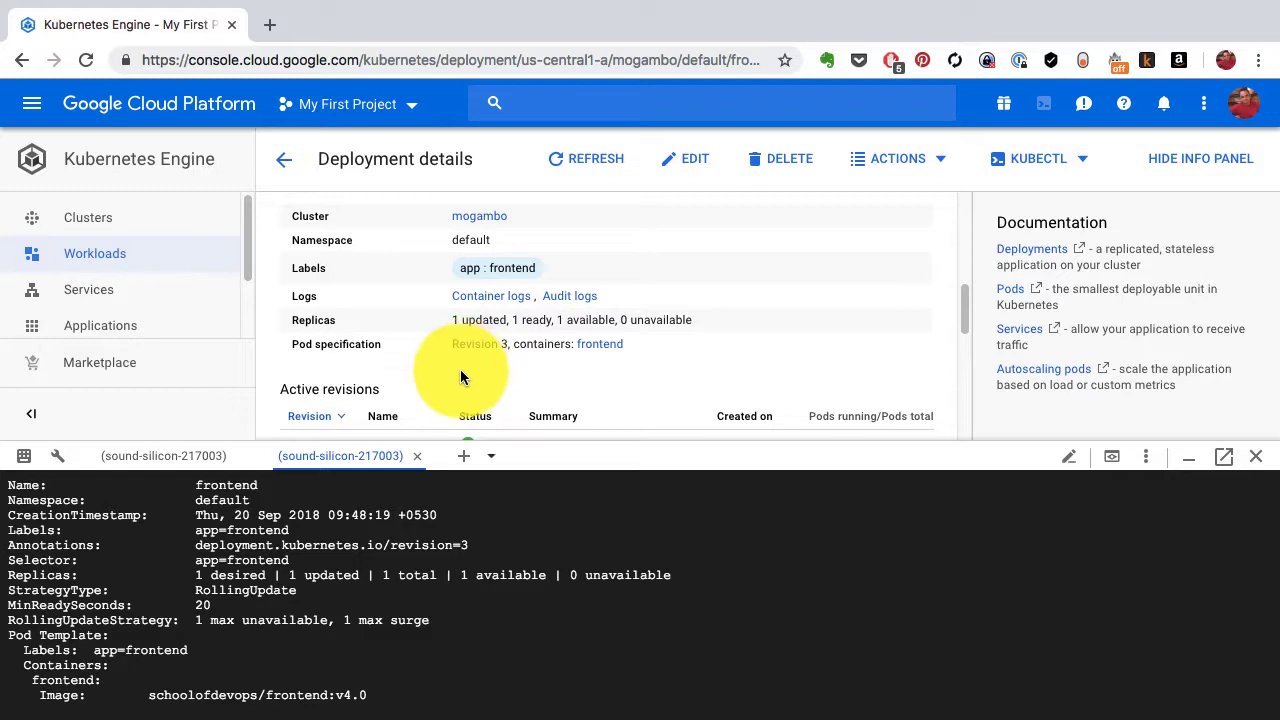
{"action": "scroll", "coordinate": [462, 363], "scroll_direction": "down", "scroll_amount": 4}
{"action": "scroll", "coordinate": [383, 548], "scroll_direction": "down", "scroll_amount": 5}
{"action": "scroll", "coordinate": [383, 548], "scroll_direction": "down", "scroll_amount": 5}
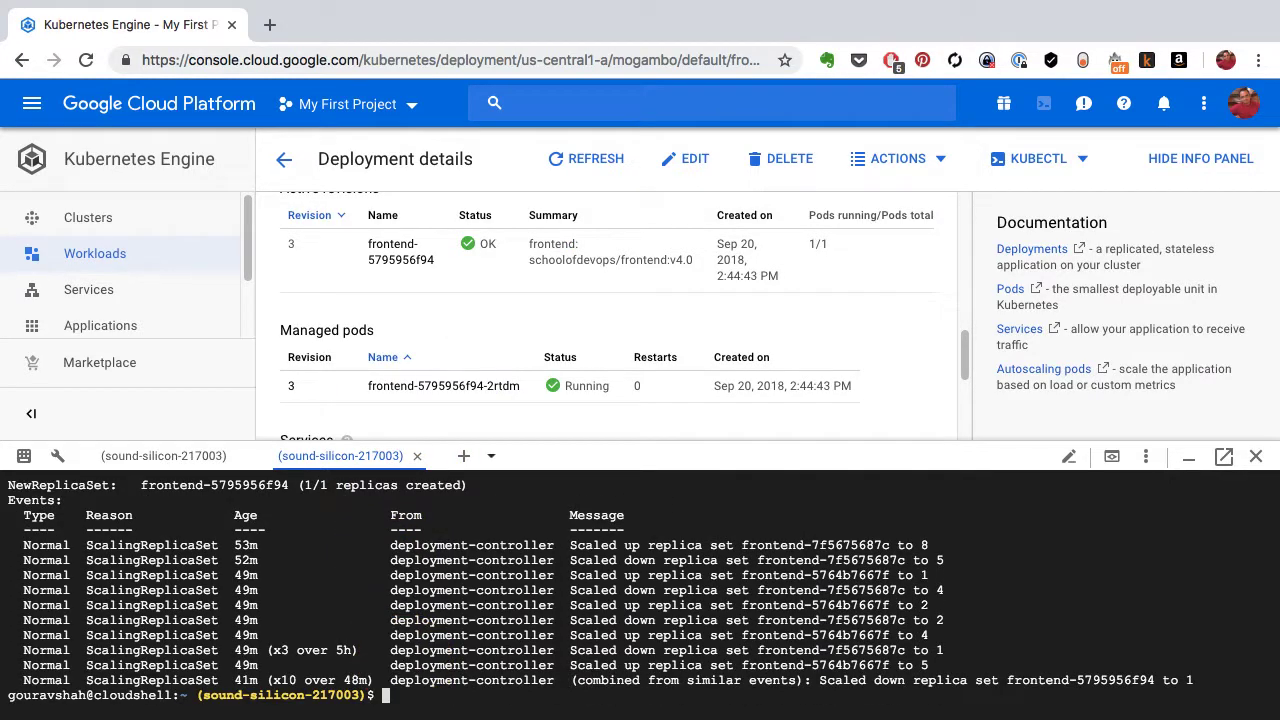
- Clear the terminal and show the details of all services with "kubectl describe services"
{"action": "key", "text": "ctrl+l"}
{"action": "key", "text": "Up"}
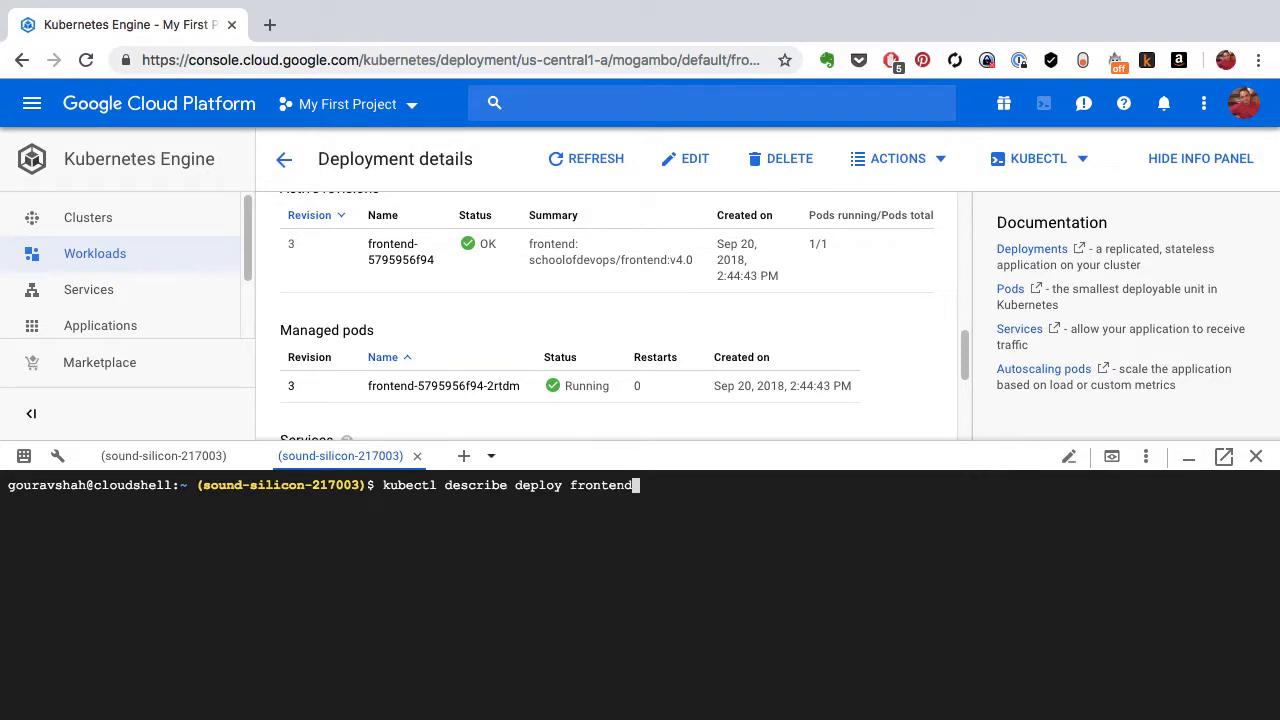
{"action": "key", "text": "BackSpace"}
{"action": "key", "text": "BackSpace"}
{"action": "key", "text": "BackSpace"}
{"action": "key", "text": "BackSpace"}
{"action": "key", "text": "BackSpace"}
{"action": "key", "text": "BackSpace"}
{"action": "key", "text": "BackSpace"}
{"action": "key", "text": "BackSpace"}
{"action": "key", "text": "BackSpace"}
{"action": "key", "text": "BackSpace"}
{"action": "key", "text": "BackSpace"}
{"action": "key", "text": "BackSpace"}
{"action": "key", "text": "BackSpace"}
{"action": "key", "text": "BackSpace"}
{"action": "type", "text": "services"}
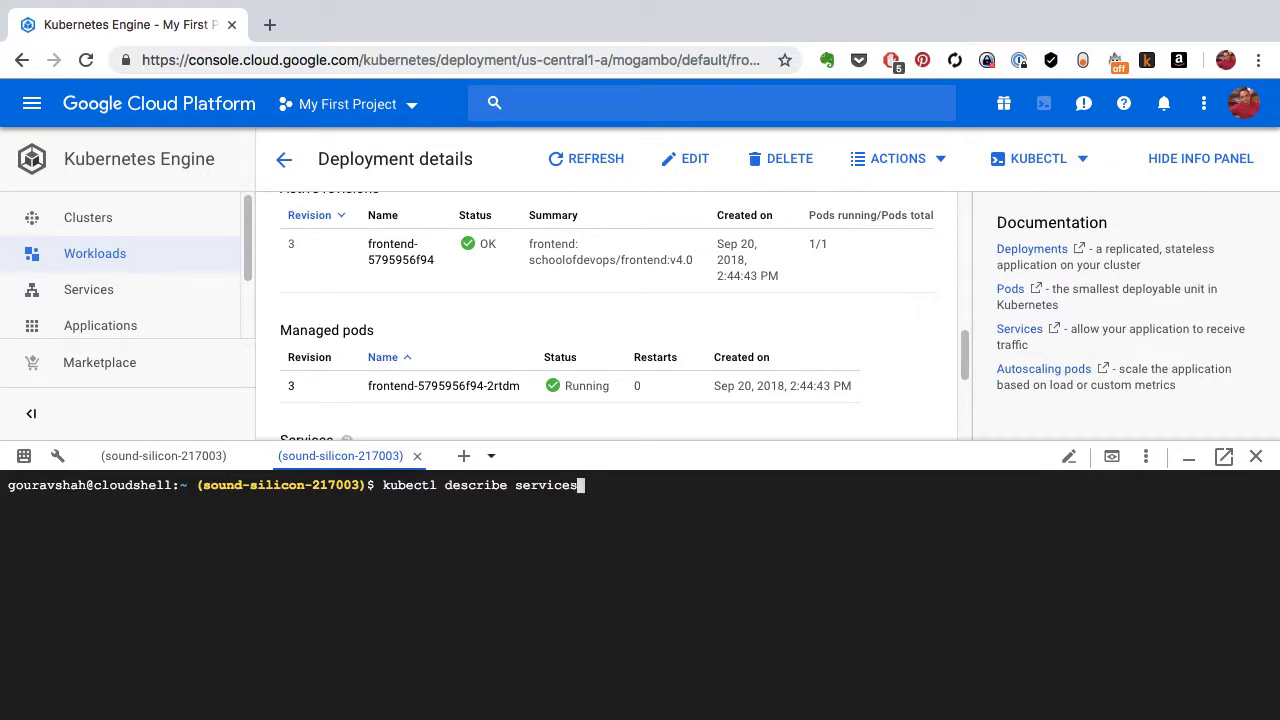
{"action": "key", "text": "Return"}
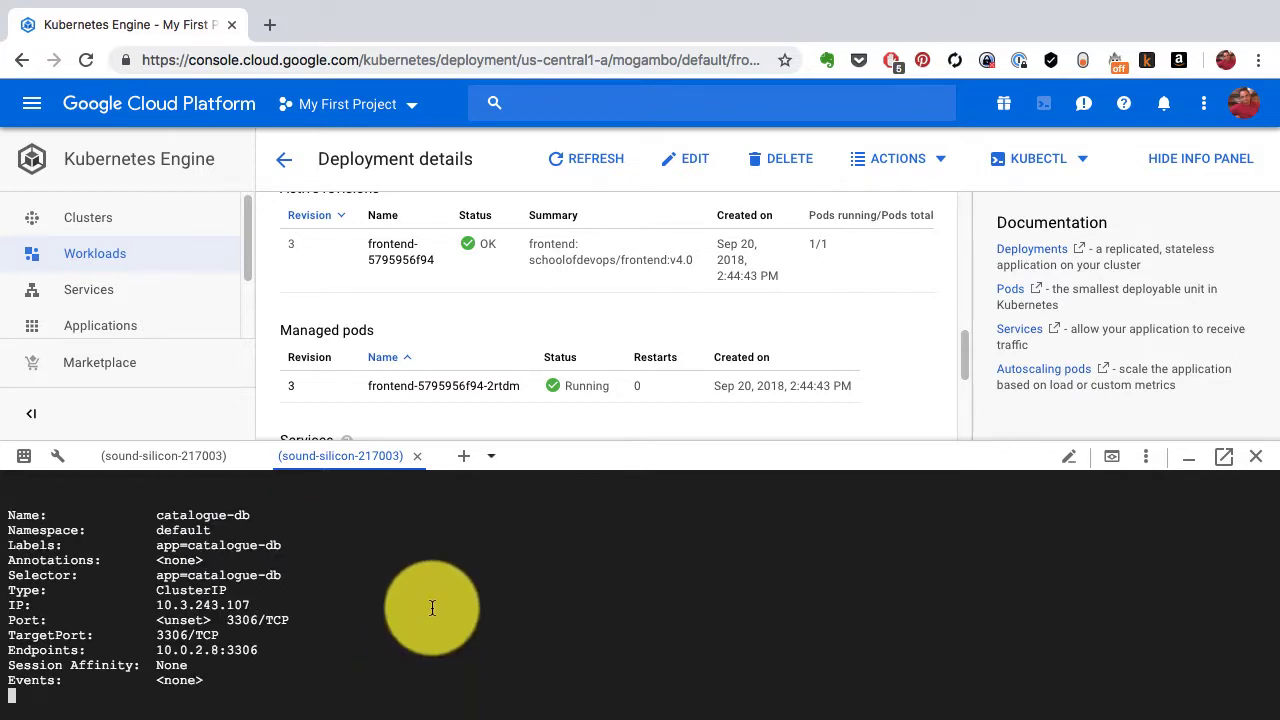
- Clear the terminal and list the services with "kubectl get services"
{"action": "key", "text": "ctrl+l"}
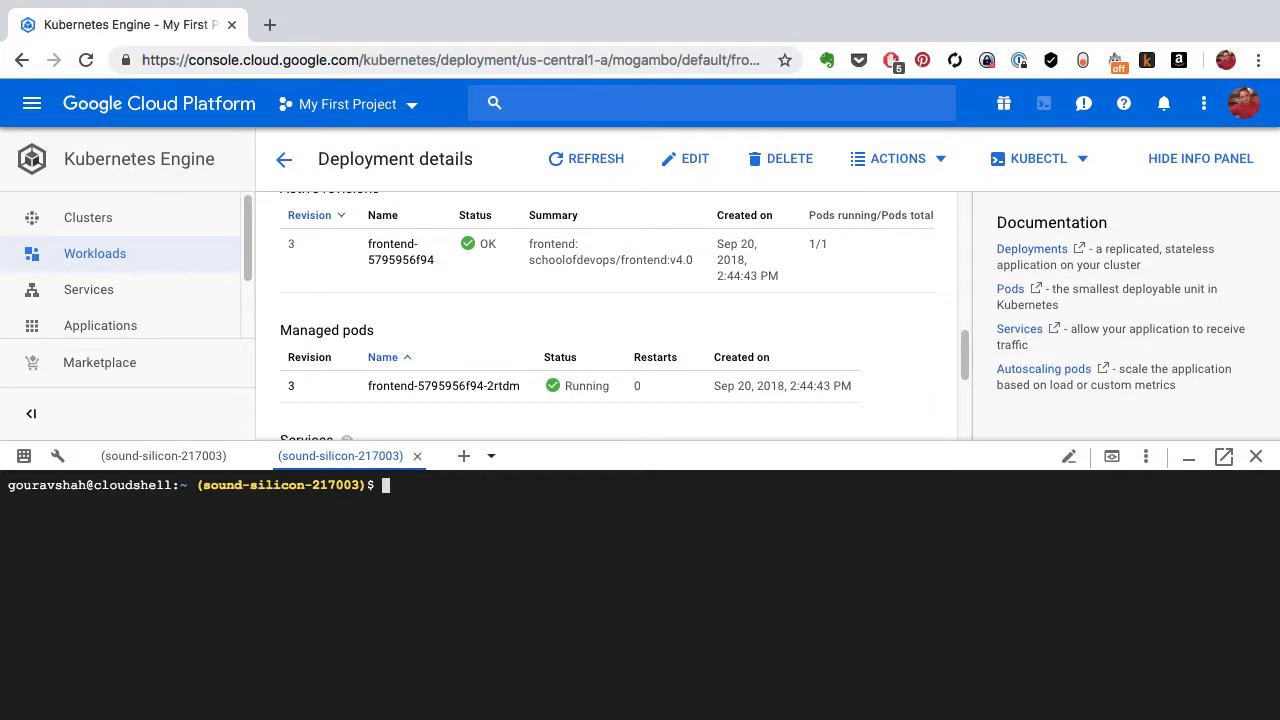
{"action": "key", "text": "Up"}
{"action": "key", "text": "Left"}
{"action": "key", "text": "Left"}
{"action": "key", "text": "Left"}
{"action": "key", "text": "Left"}
{"action": "key", "text": "Left"}
{"action": "key", "text": "Left"}
{"action": "key", "text": "Left"}
{"action": "key", "text": "Left"}
{"action": "key", "text": "BackSpace"}
{"action": "key", "text": "BackSpace"}
{"action": "key", "text": "BackSpace"}
{"action": "key", "text": "BackSpace"}
{"action": "key", "text": "BackSpace"}
{"action": "key", "text": "BackSpace"}
{"action": "key", "text": "BackSpace"}
{"action": "key", "text": "BackSpace"}
{"action": "type", "text": "de"}
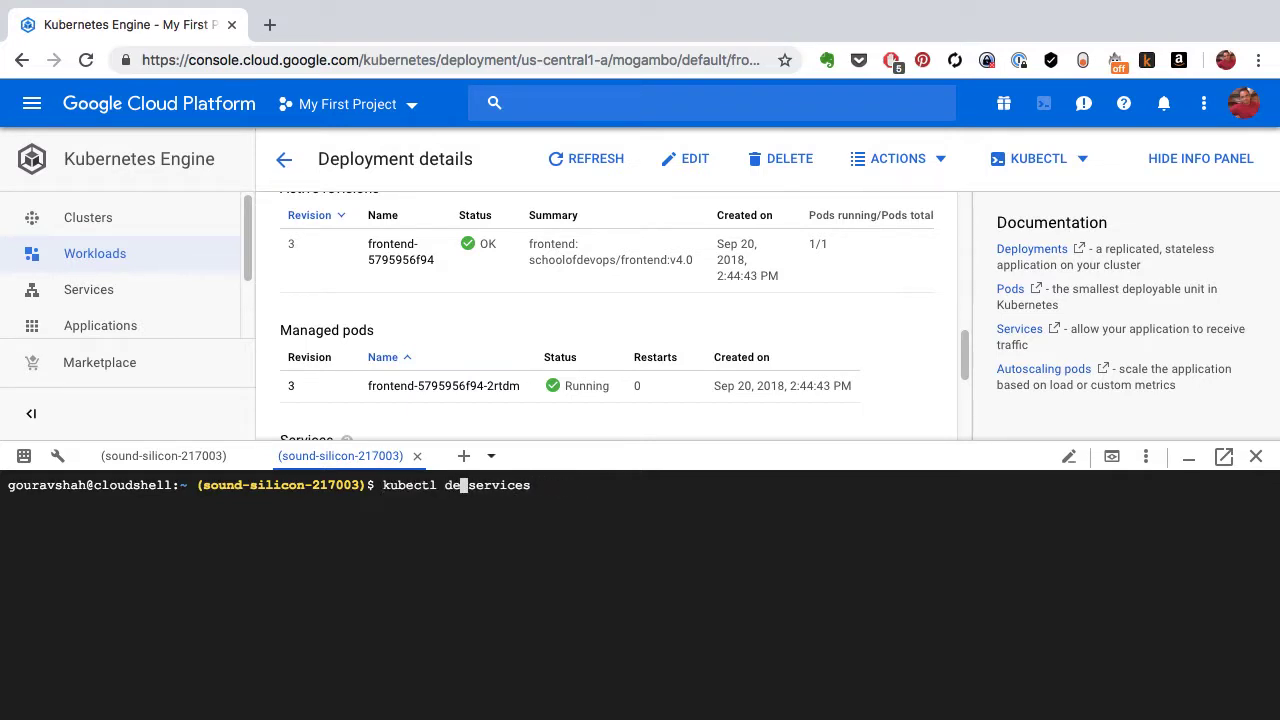
{"action": "key", "text": "BackSpace"}
{"action": "key", "text": "BackSpace"}
{"action": "type", "text": "get"}
{"action": "key", "text": "Return"}
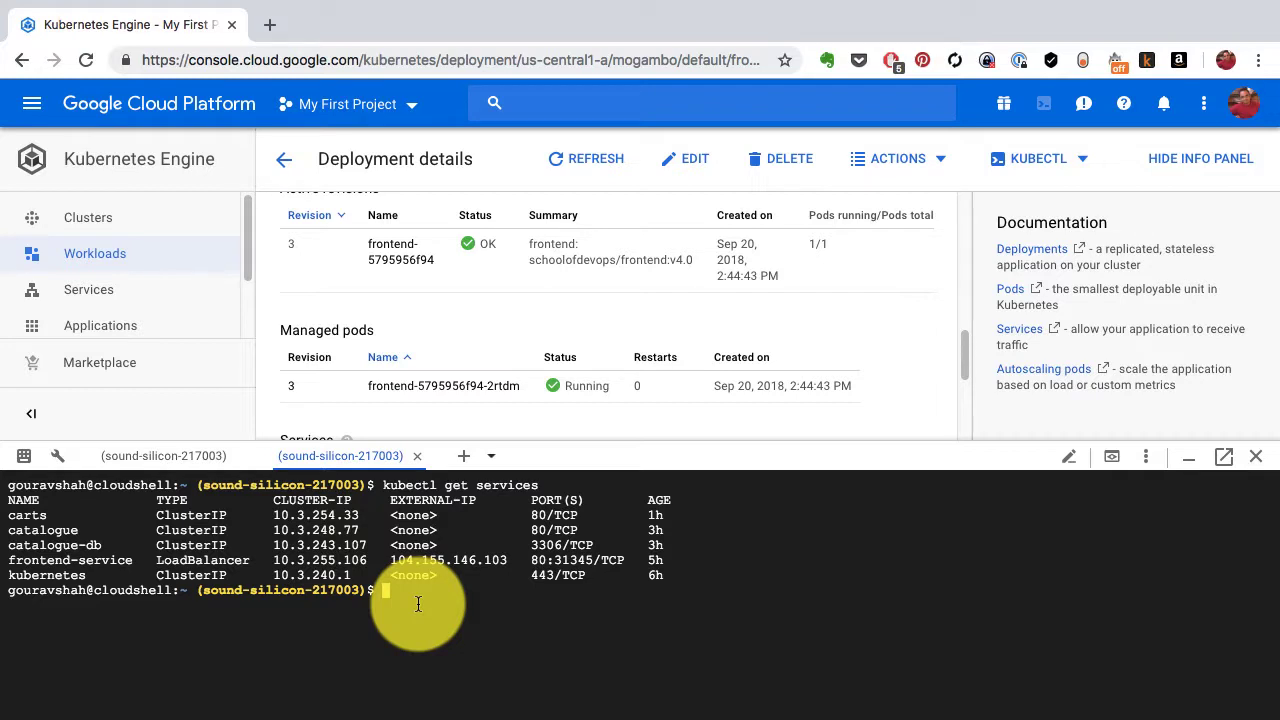
- Clear the terminal and list the services using the short resource name with "kubectl get svc"
{"action": "key", "text": "ctrl+l"}
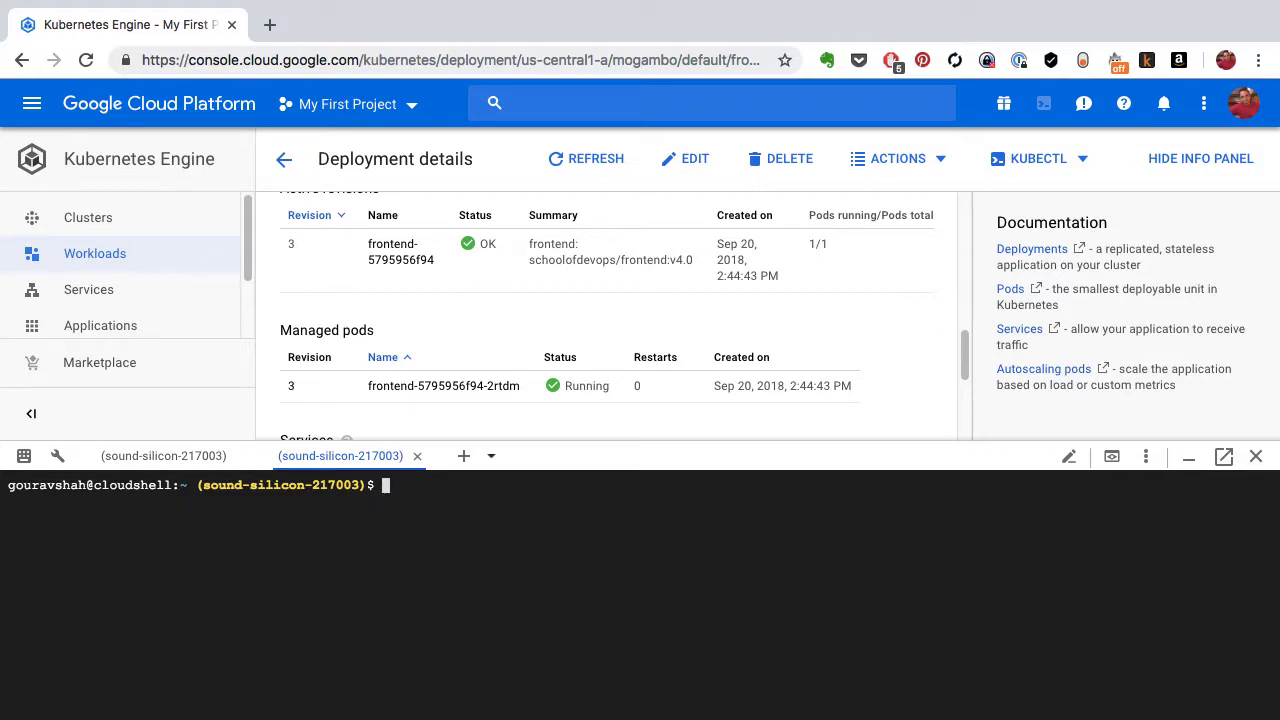
{"action": "key", "text": "Up"}
{"action": "key", "text": "BackSpace"}
{"action": "key", "text": "BackSpace"}
{"action": "key", "text": "BackSpace"}
{"action": "key", "text": "BackSpace"}
{"action": "key", "text": "BackSpace"}
{"action": "key", "text": "BackSpace"}
{"action": "key", "text": "BackSpace"}
{"action": "type", "text": "vc"}
{"action": "key", "text": "Return"}
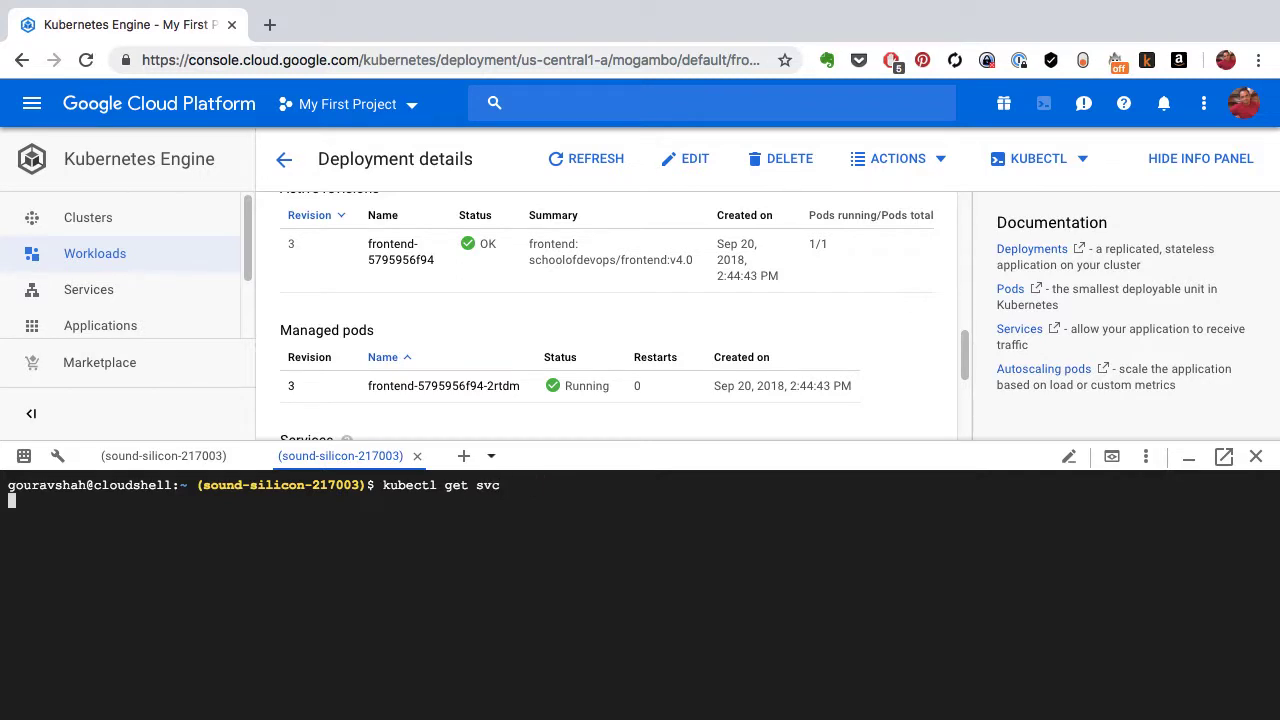
- List services, deployments and pods together with "kubectl get svc,deploy,pods" and read through the output
{"action": "key", "text": "Up"}
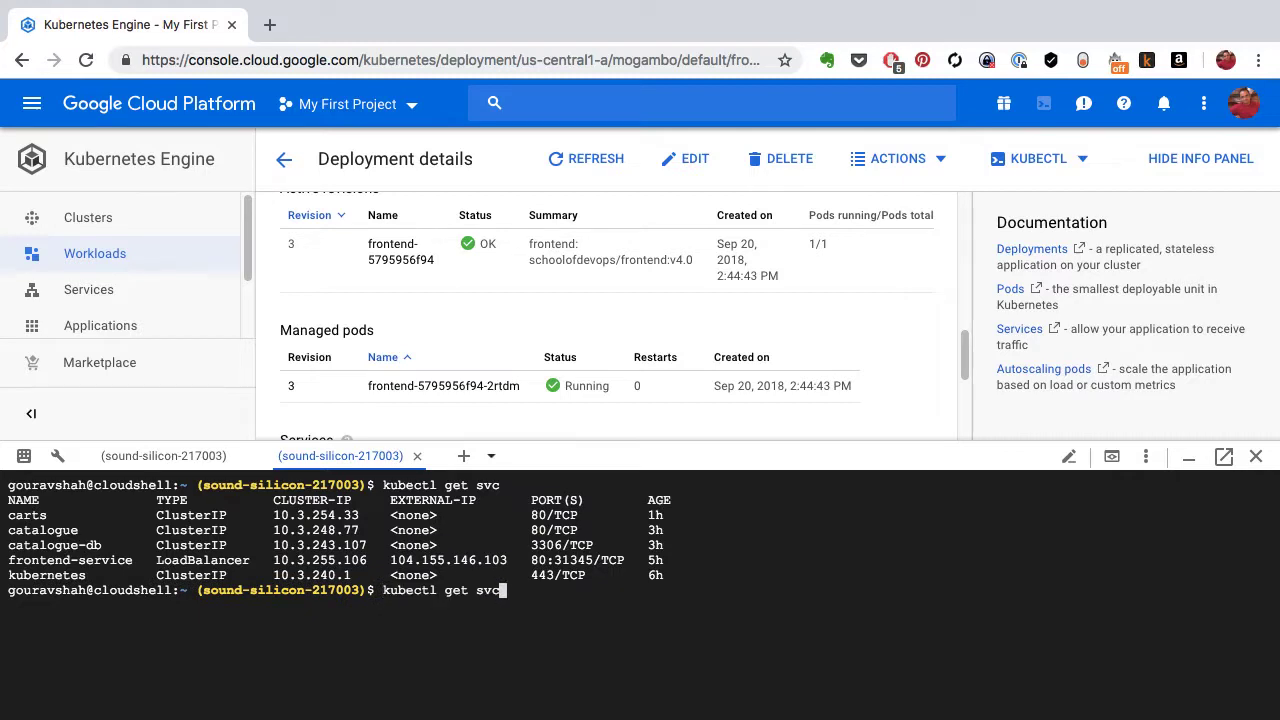
{"action": "type", "text": ",deploy,pods"}
{"action": "key", "text": "Return"}
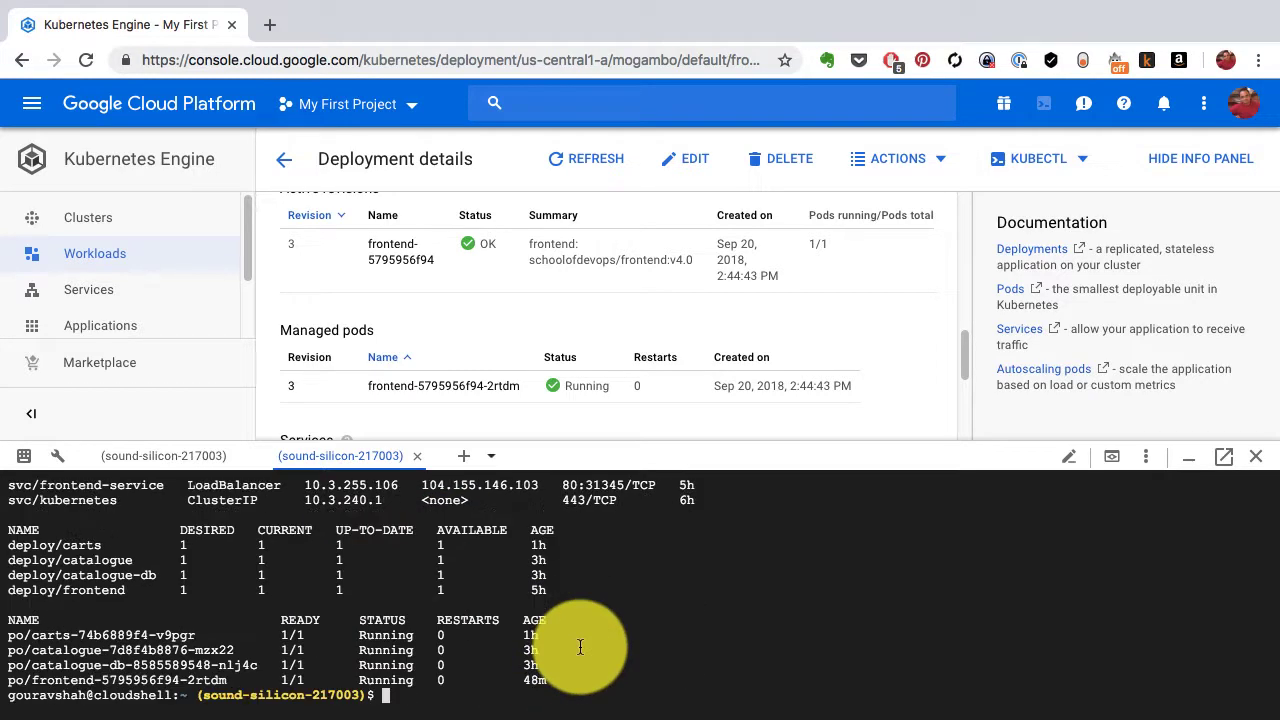
{"action": "scroll", "coordinate": [580, 647], "scroll_direction": "up", "scroll_amount": 3}
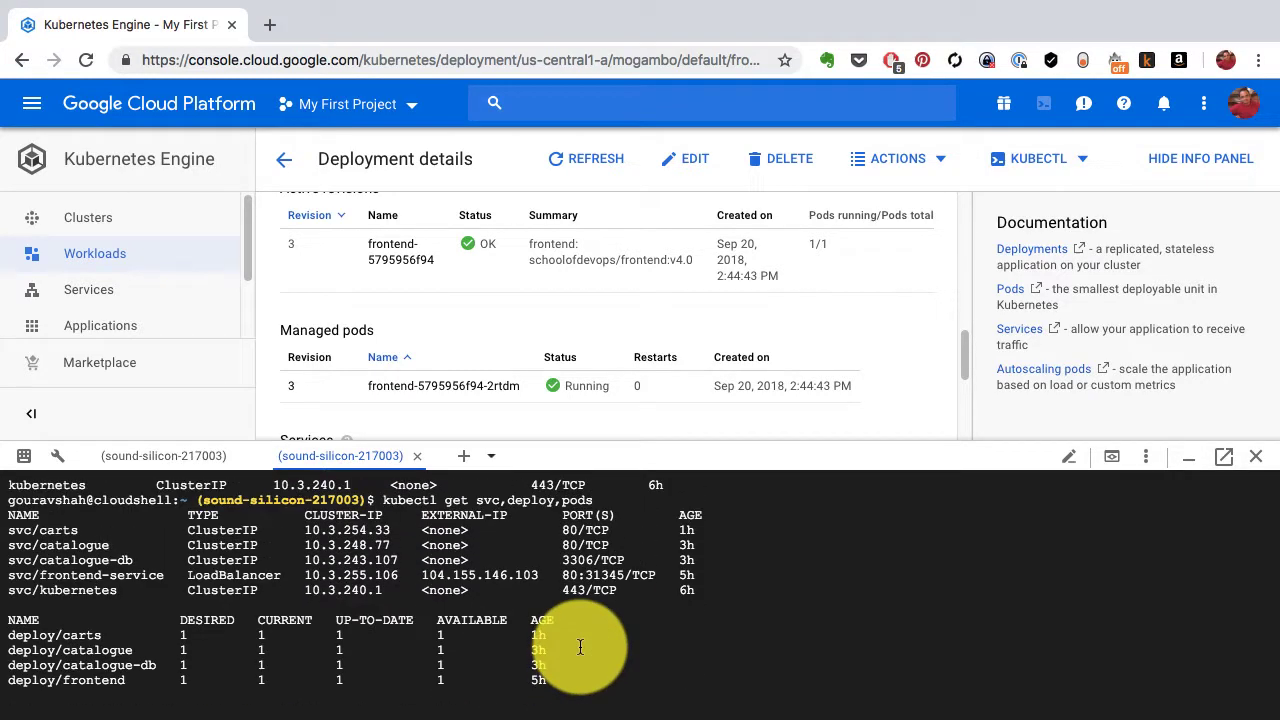
{"action": "scroll", "coordinate": [580, 647], "scroll_direction": "down", "scroll_amount": 1}
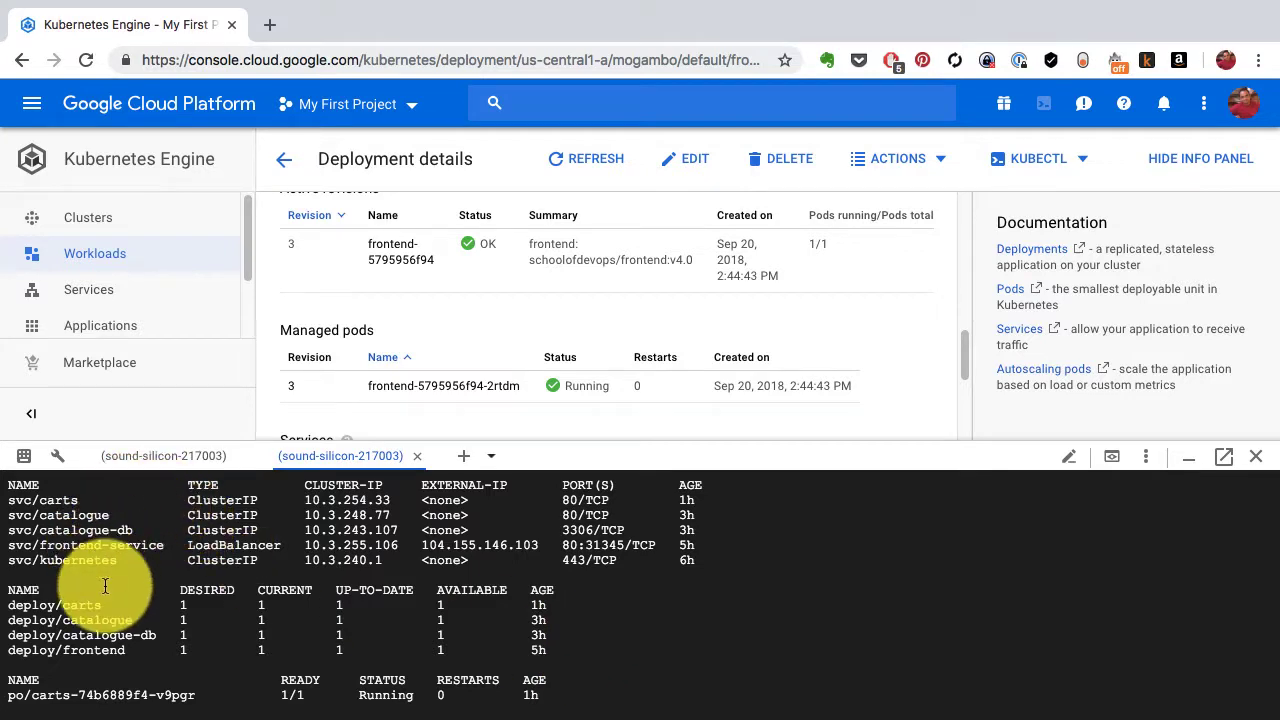
{"action": "scroll", "coordinate": [105, 586], "scroll_direction": "down", "scroll_amount": 2}
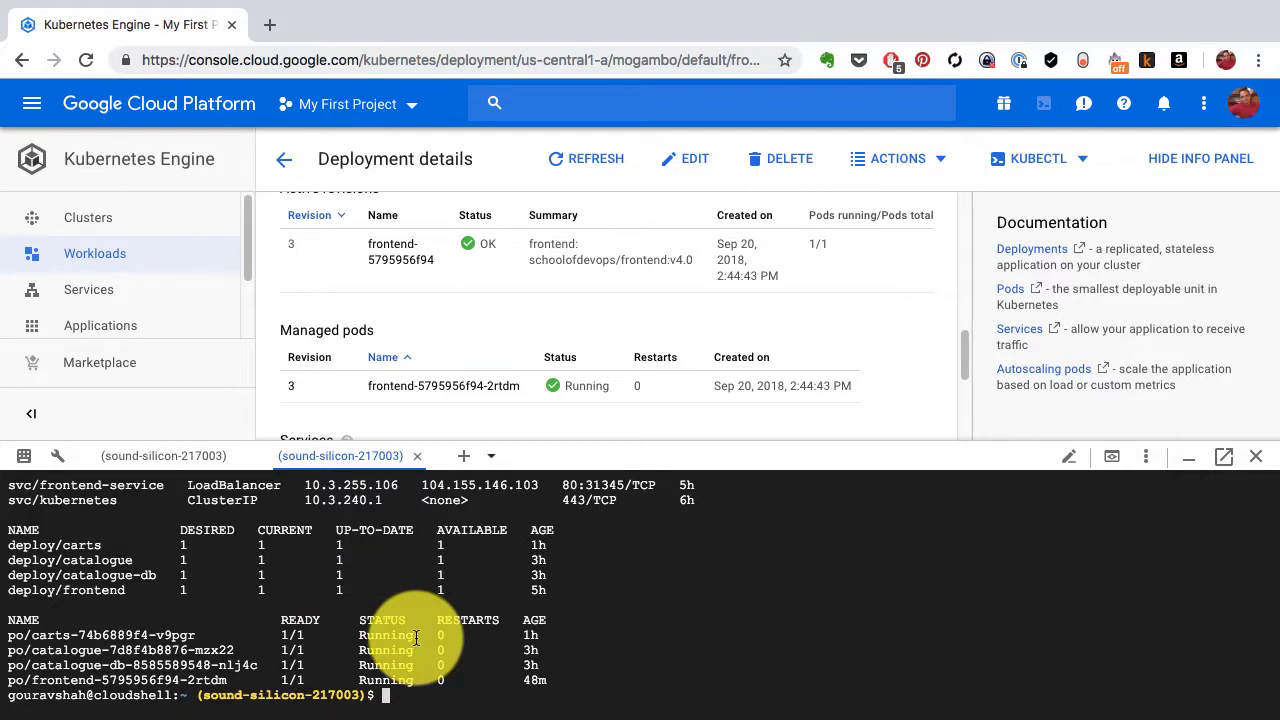
- Show the Workloads list, and scale the frontend deployment to 4 replicas with "kubectl scale --replicas=4 deploy/frontend" in a cleared terminal
{"action": "left_click", "coordinate": [145, 253]}
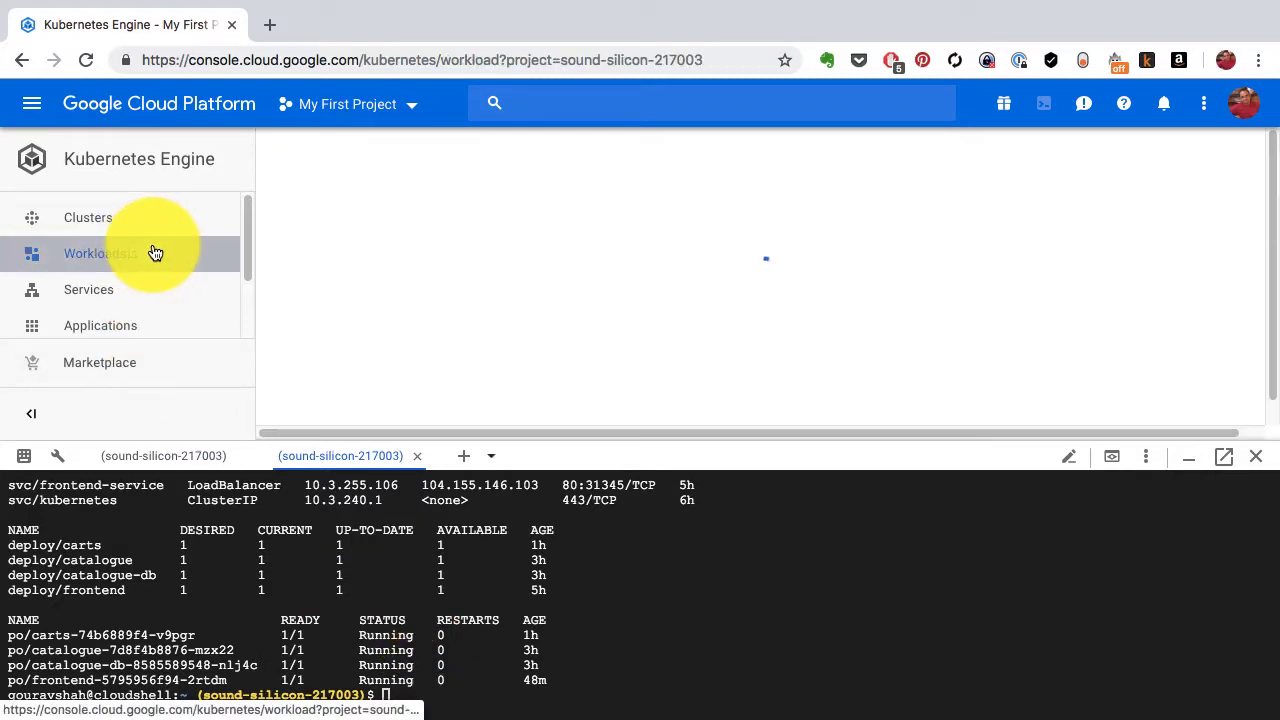
{"action": "left_click", "coordinate": [657, 598]}
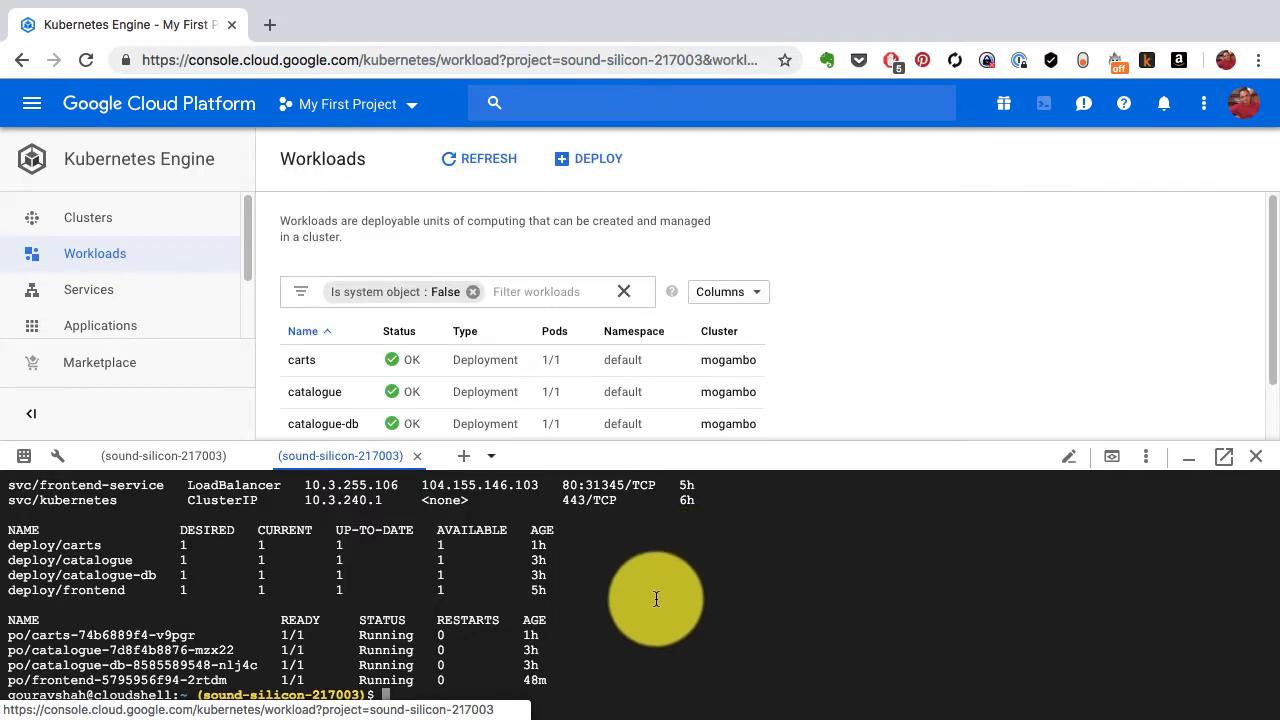
{"action": "key", "text": "ctrl+l"}
{"action": "type", "text": "kubectl get svc,deploy,pods"}
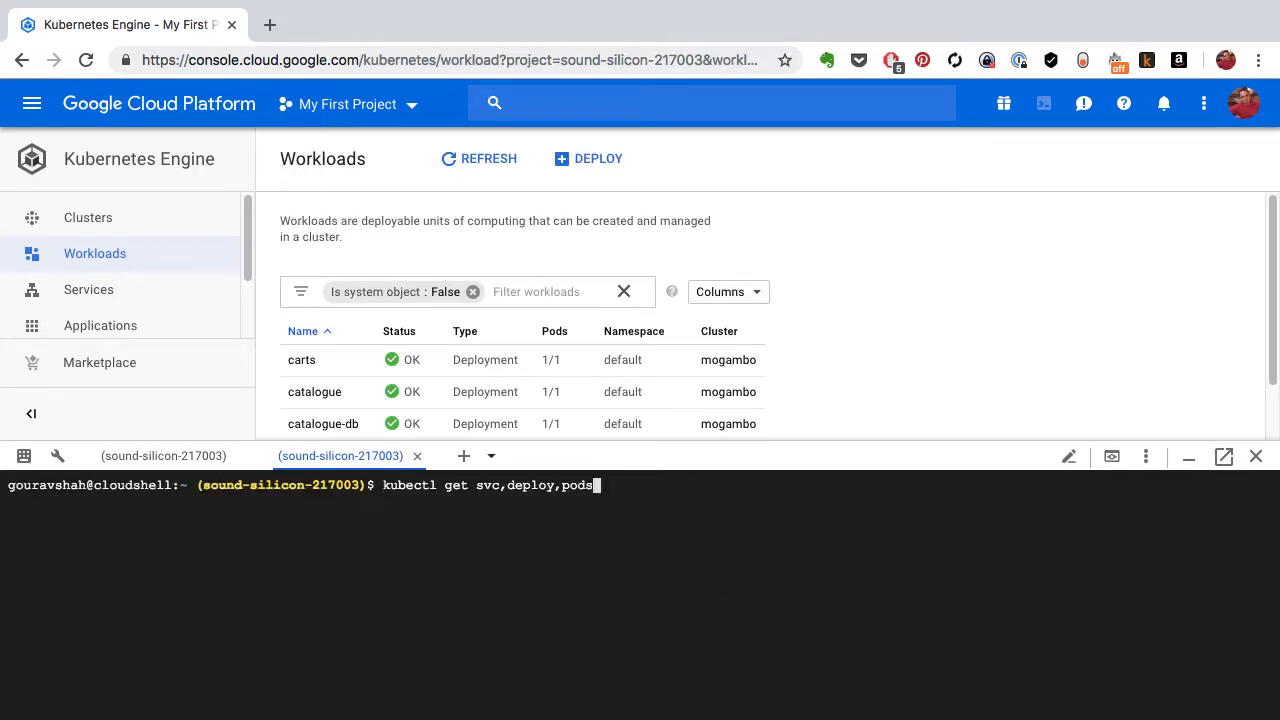
{"action": "key", "text": "ctrl+u"}
{"action": "type", "text": "kubectl scale "}
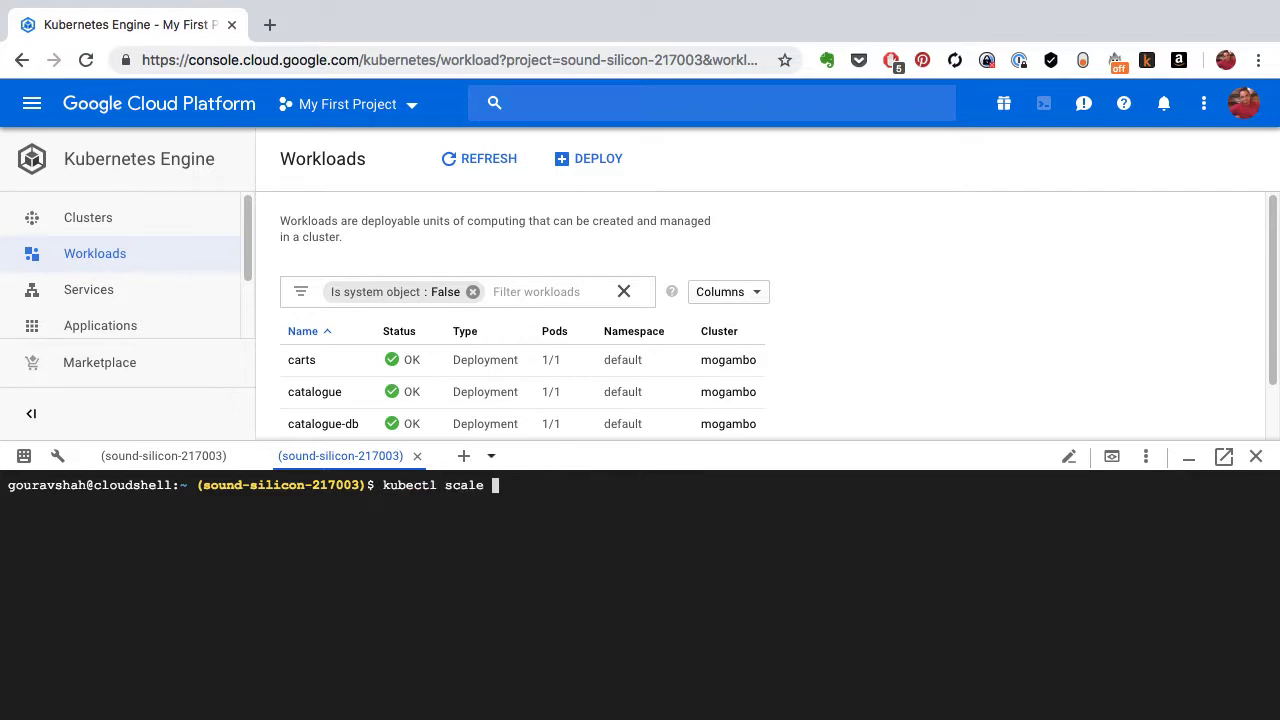
{"action": "type", "text": "--replicas=4 deploy"}
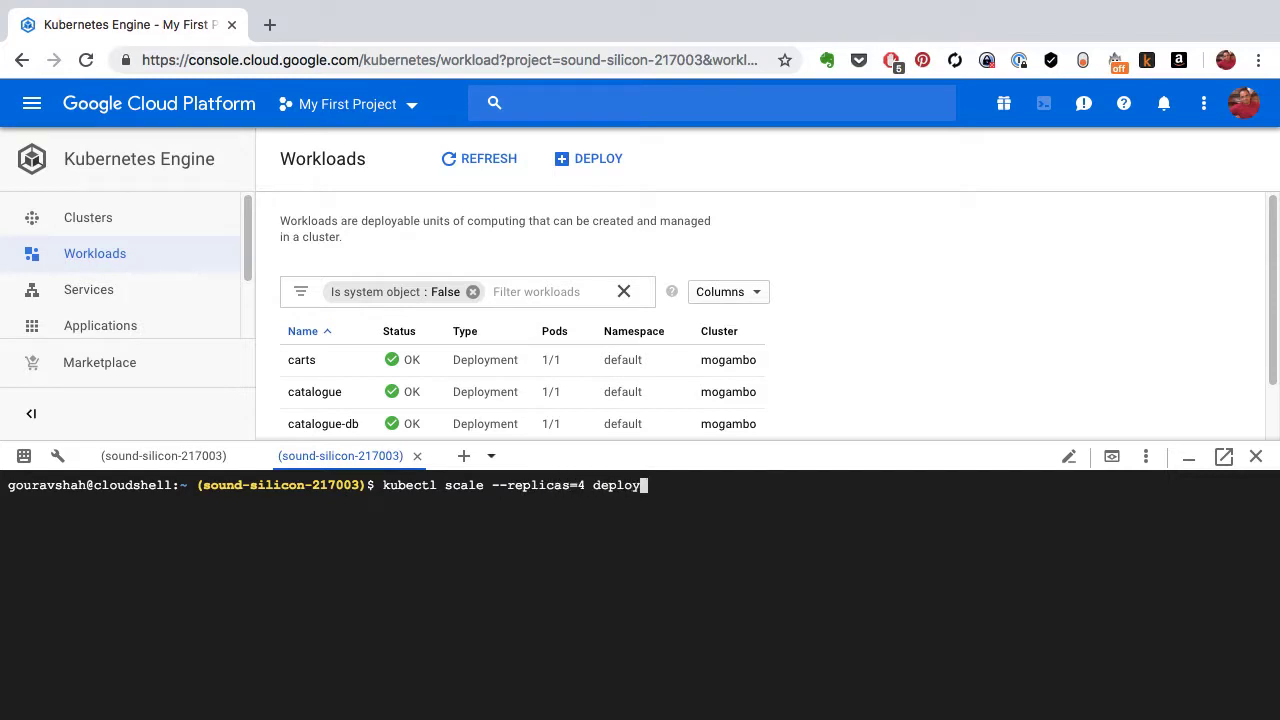
{"action": "type", "text": "/frontend"}
{"action": "scroll", "coordinate": [624, 377], "scroll_direction": "down", "scroll_amount": 1}
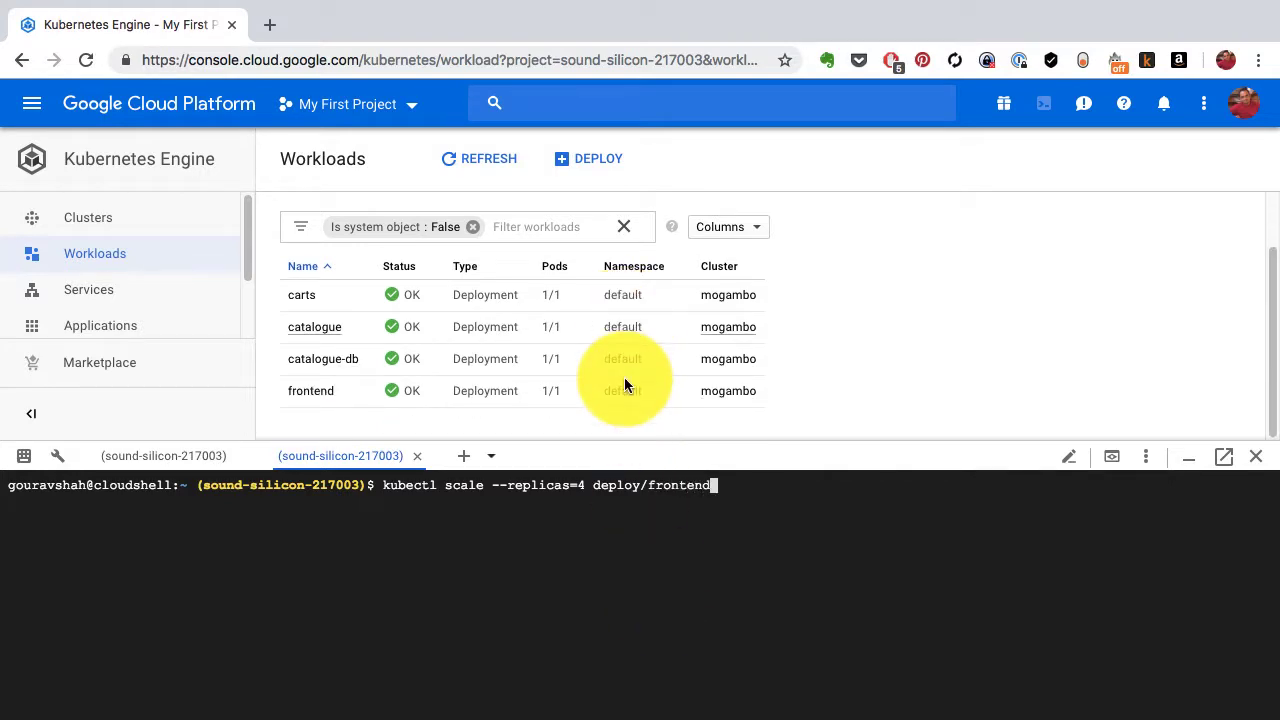
{"action": "key", "text": "Return"}
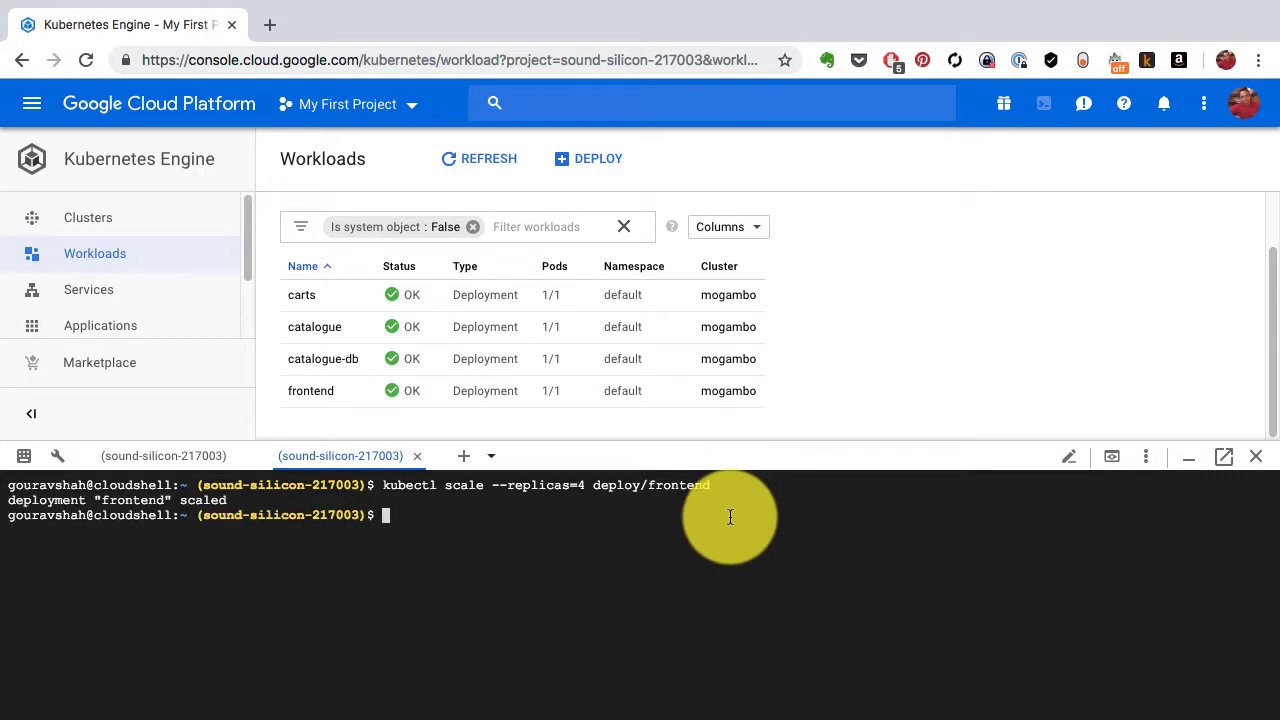
- Refresh the Workloads list to check the frontend deployment, and rerun "kubectl get svc,deploy,pods" in the terminal
{"action": "left_click", "coordinate": [482, 166]}
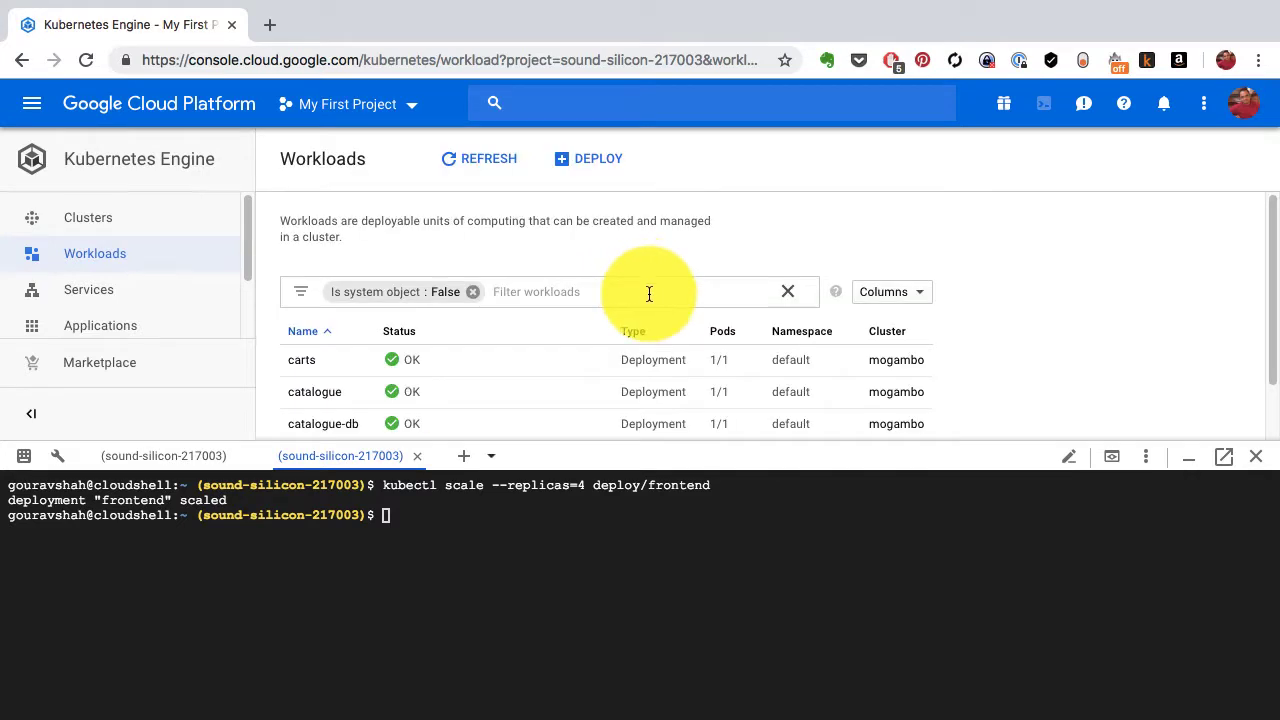
{"action": "scroll", "coordinate": [649, 290], "scroll_direction": "down", "scroll_amount": 2}
{"action": "left_click", "coordinate": [575, 522]}
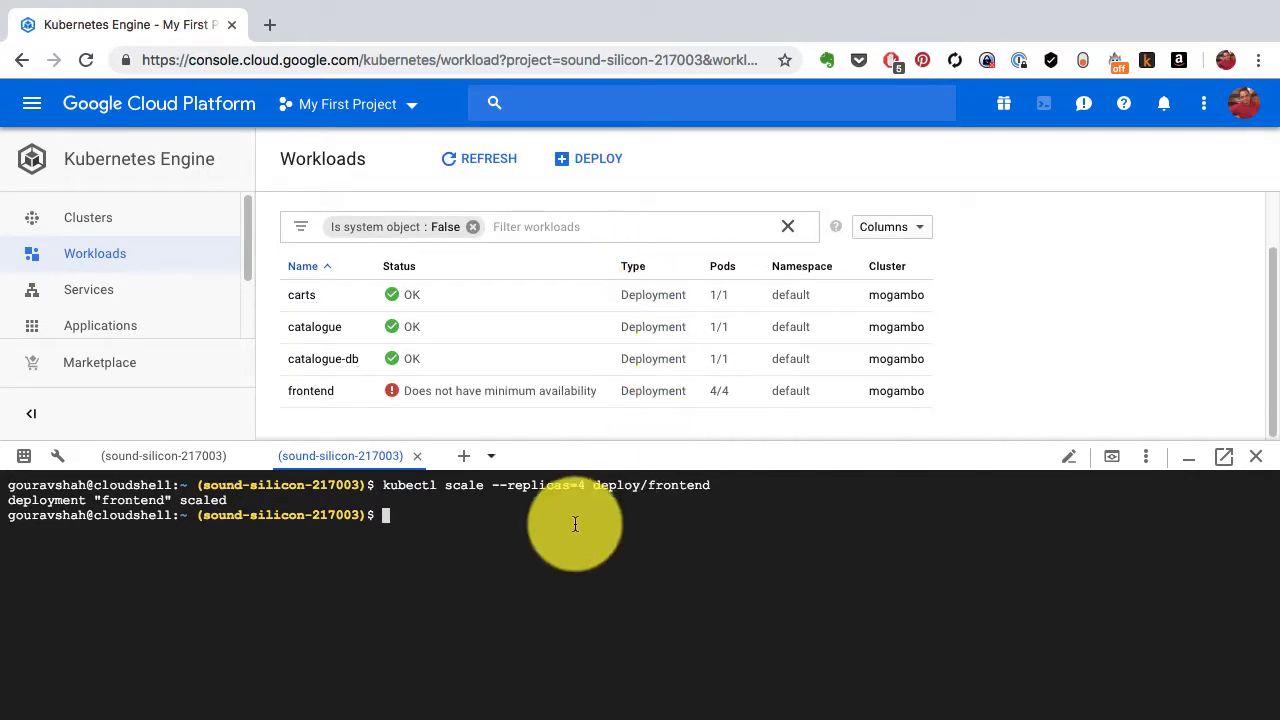
{"action": "key", "text": "Up"}
{"action": "key", "text": "Up"}
{"action": "key", "text": "Return"}
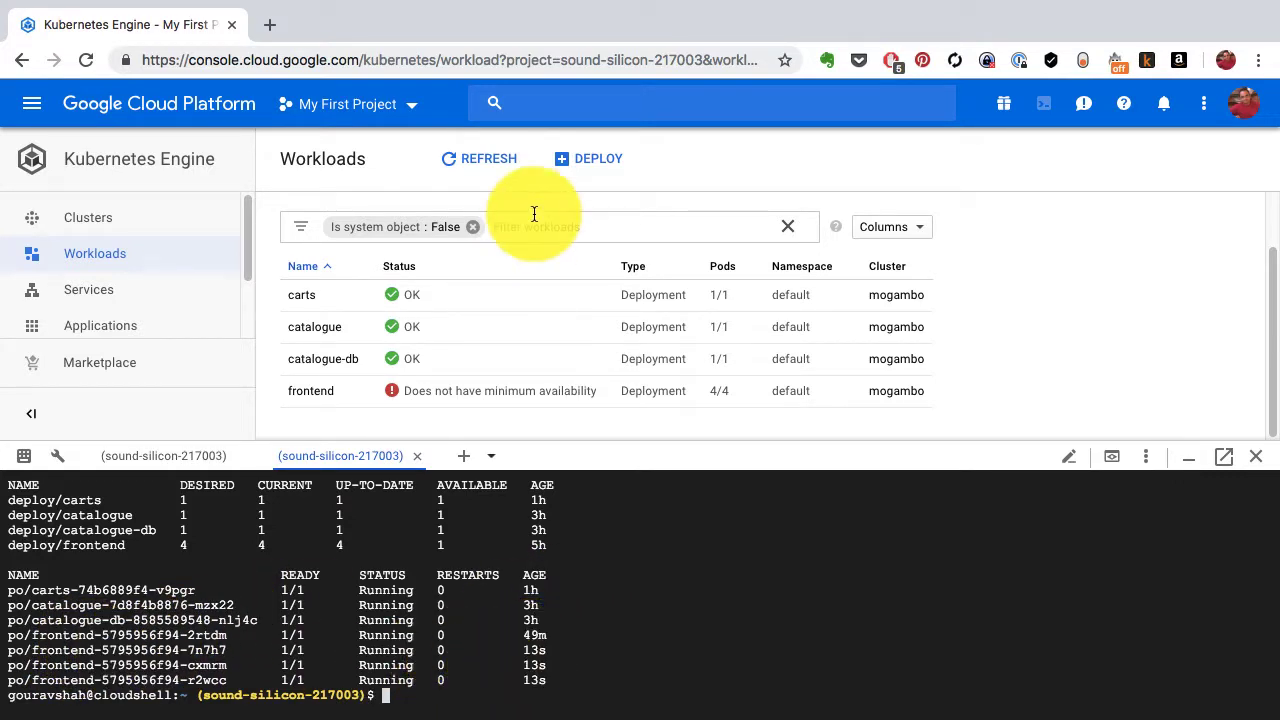
- Refresh the Workloads list again, and review the services, deployments and pods in the terminal before clearing it
{"action": "left_click", "coordinate": [475, 156]}
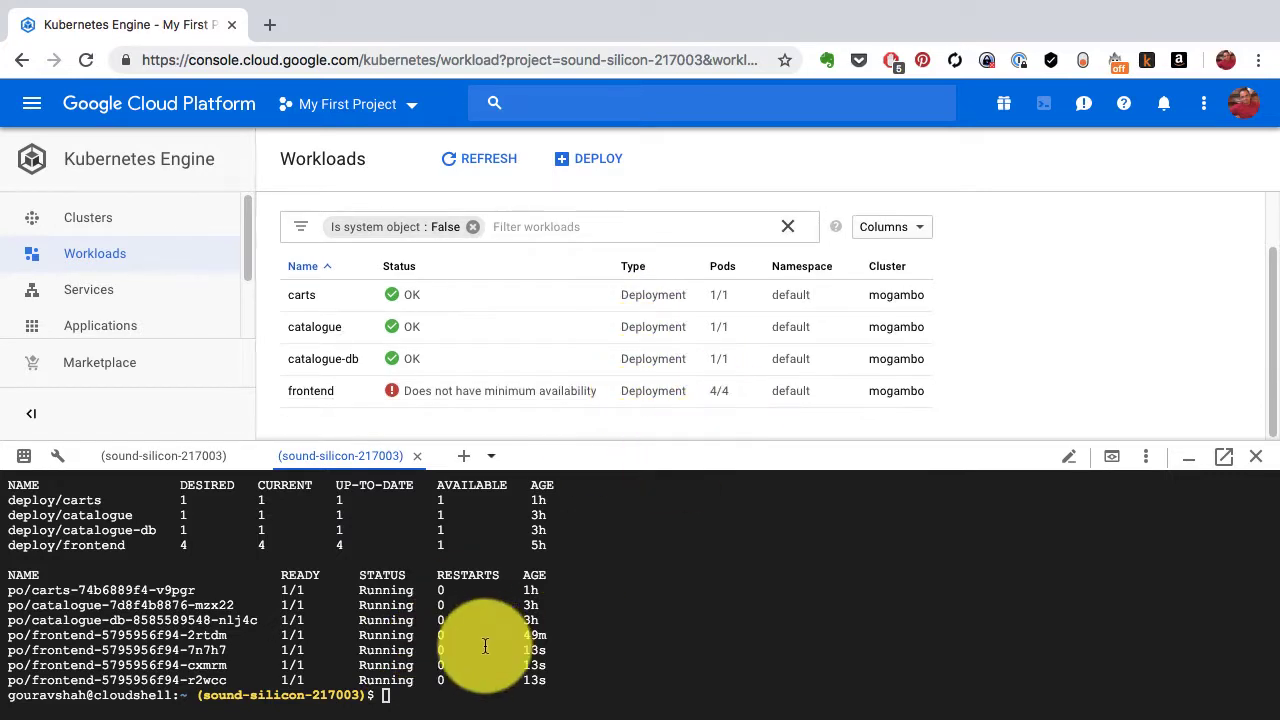
{"action": "scroll", "coordinate": [486, 643], "scroll_direction": "up", "scroll_amount": 2}
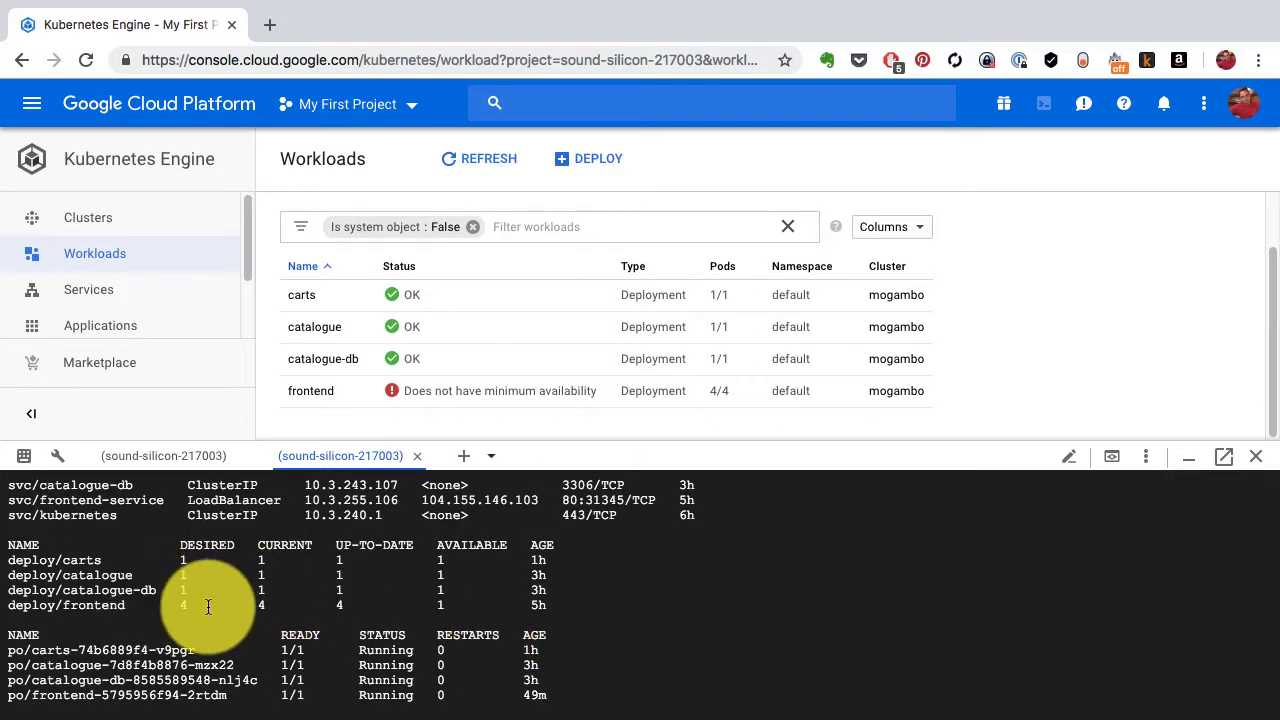
{"action": "scroll", "coordinate": [527, 598], "scroll_direction": "up", "scroll_amount": 3}
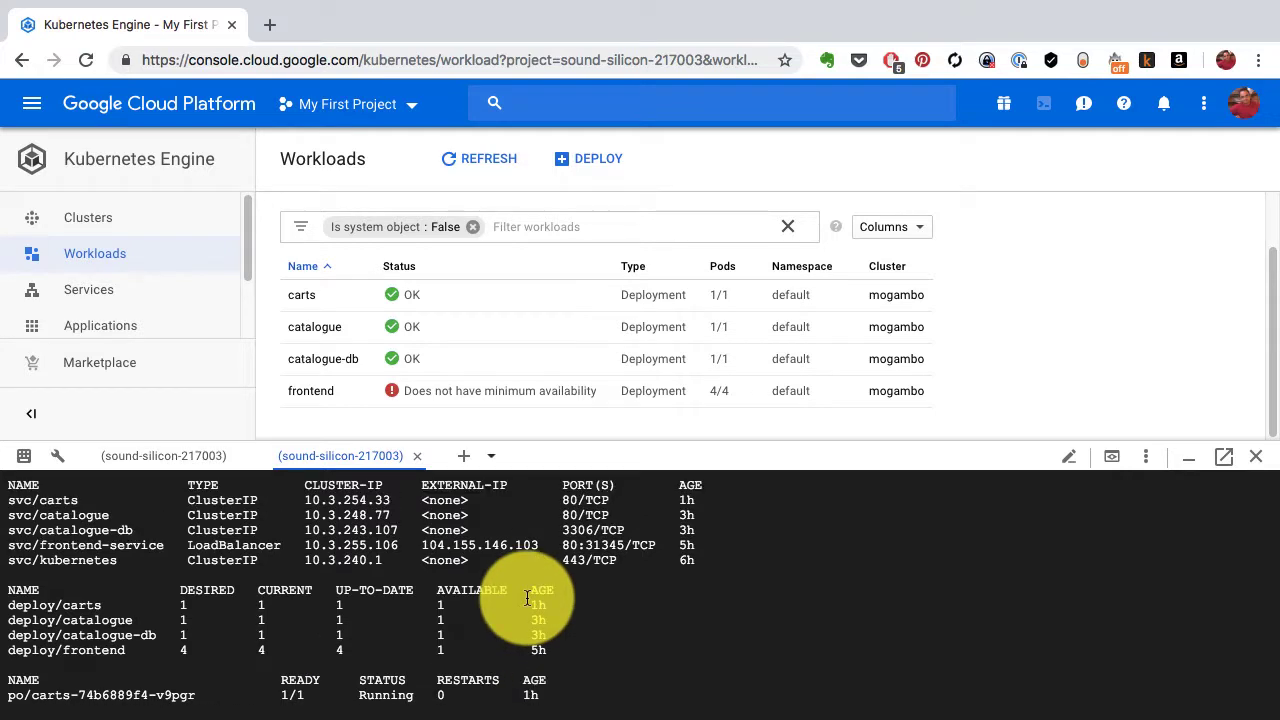
{"action": "scroll", "coordinate": [527, 598], "scroll_direction": "down", "scroll_amount": 2}
{"action": "scroll", "coordinate": [527, 598], "scroll_direction": "down", "scroll_amount": 3}
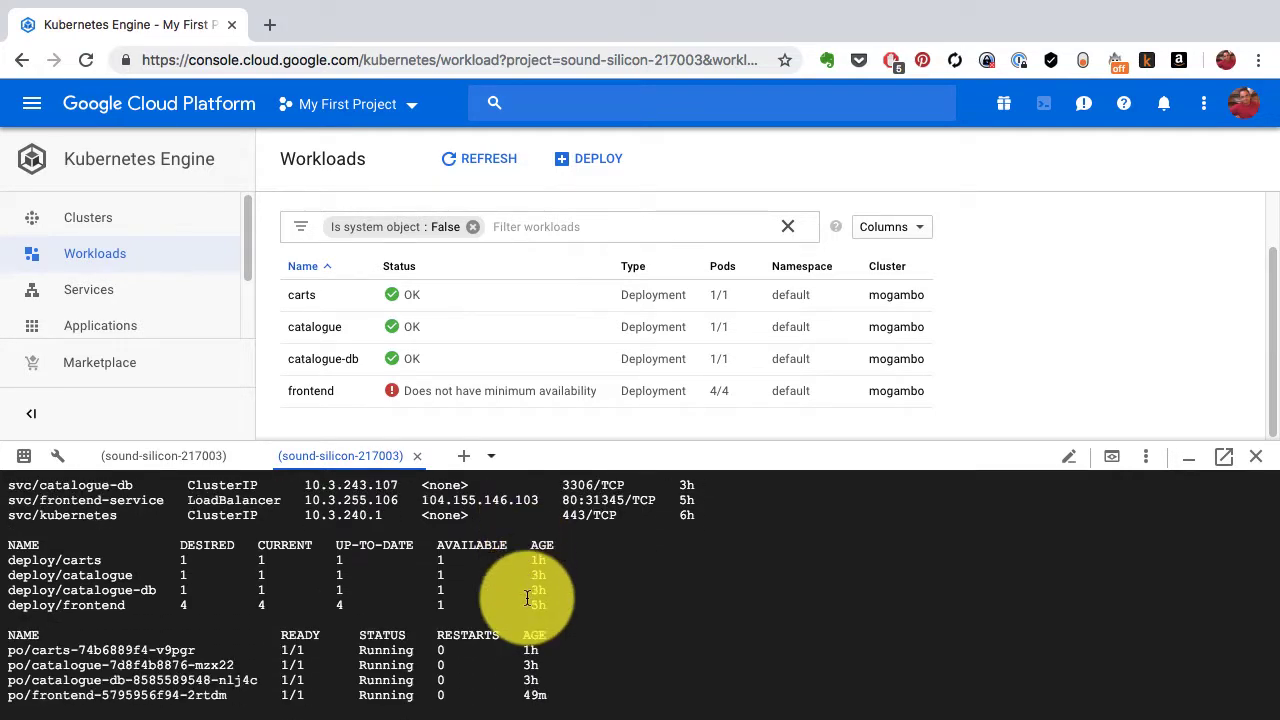
{"action": "left_click", "coordinate": [403, 657]}
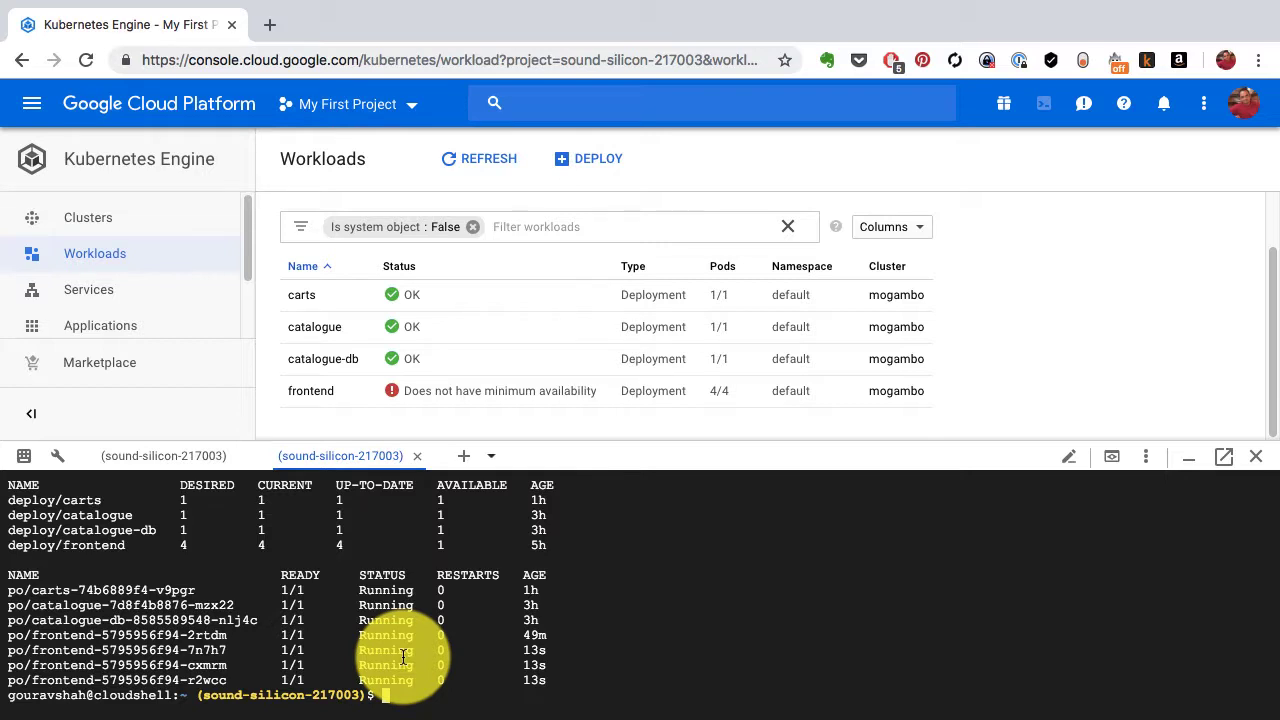
{"action": "key", "text": "ctrl+l"}
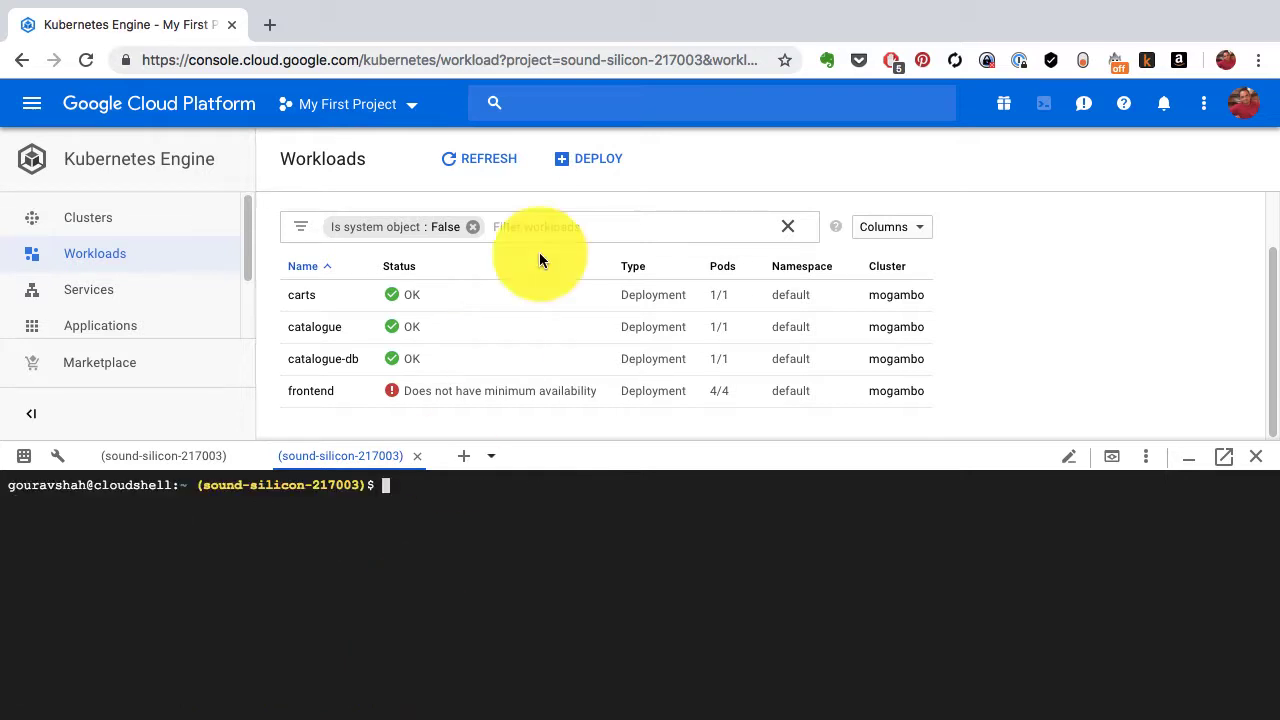
- Refresh the Workloads list to recheck the frontend deployment's status, and close the Cloud Shell terminal
{"action": "left_click", "coordinate": [482, 165]}
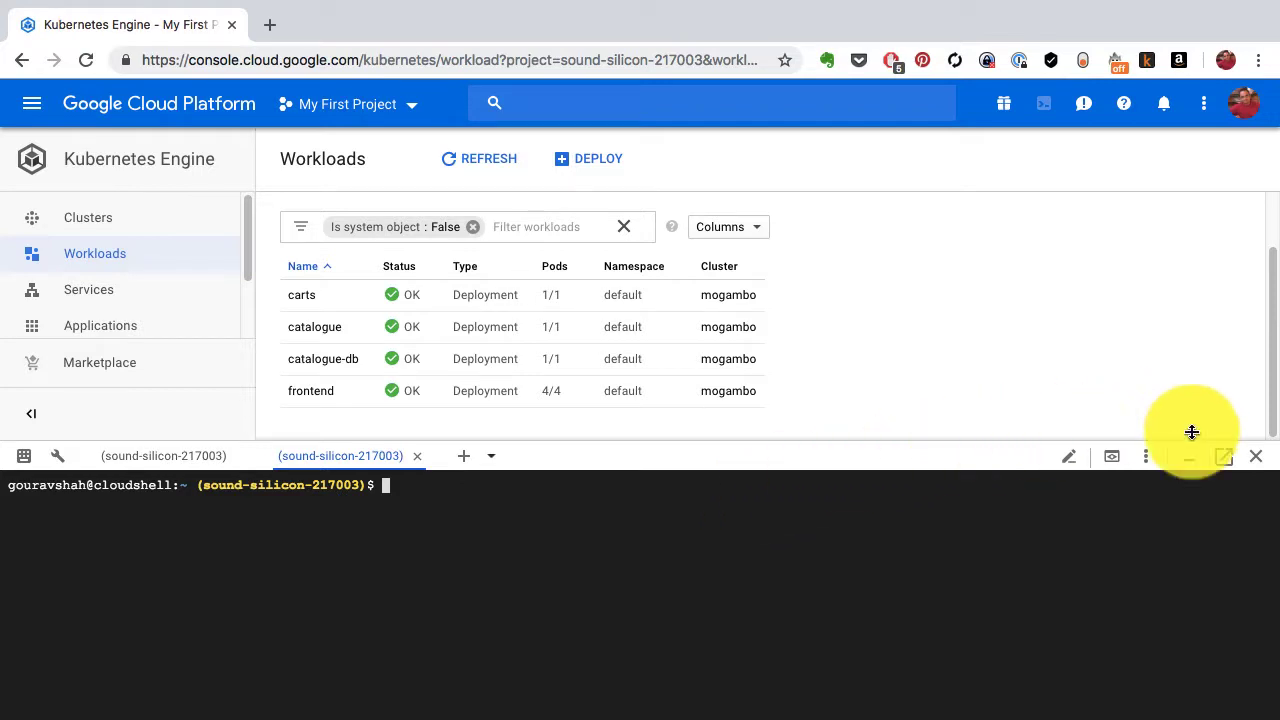
{"action": "left_click", "coordinate": [1253, 459]}
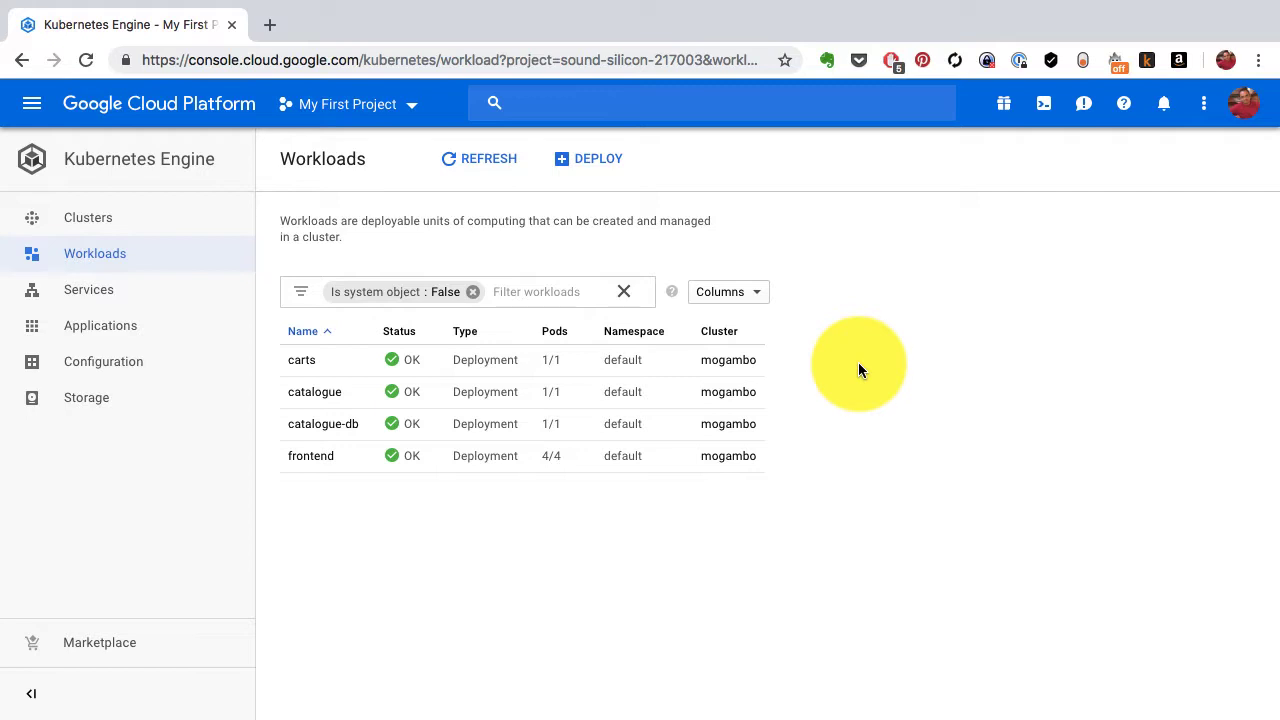
{"action": "mouse_move", "coordinate": [771, 9]}
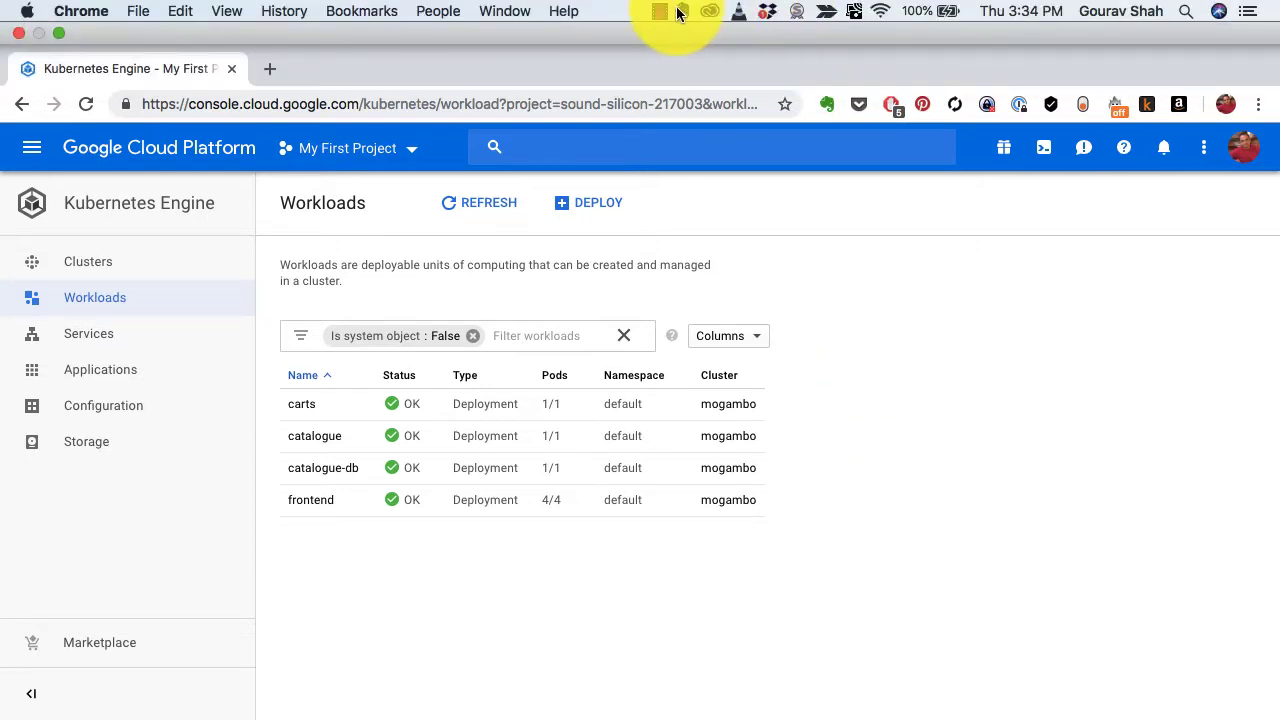